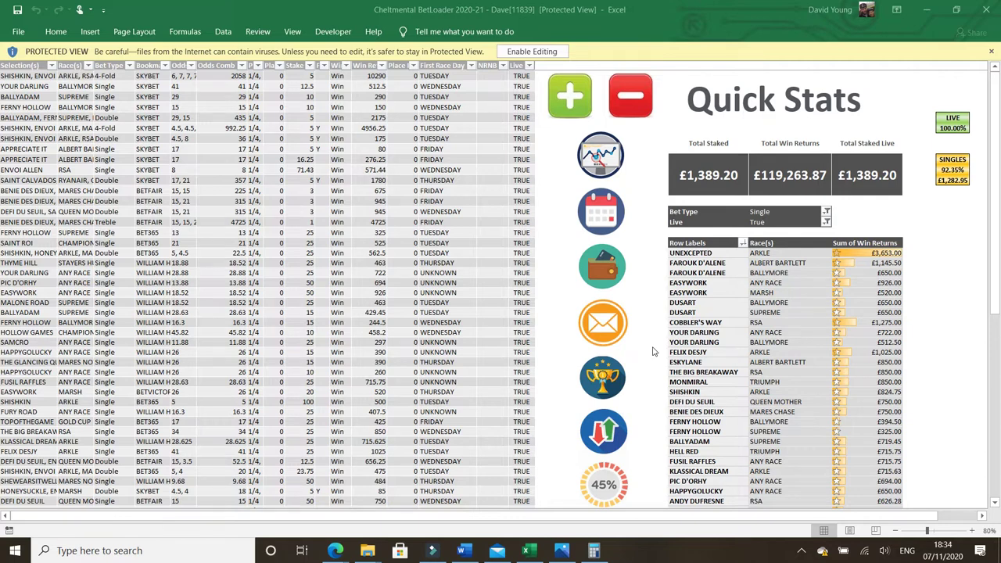
Switch to Photos to view the Cheltmental contact image, and bring up the Cheltenham BetLoader guide in Word
{"action": "left_click", "coordinate": [561, 550]}
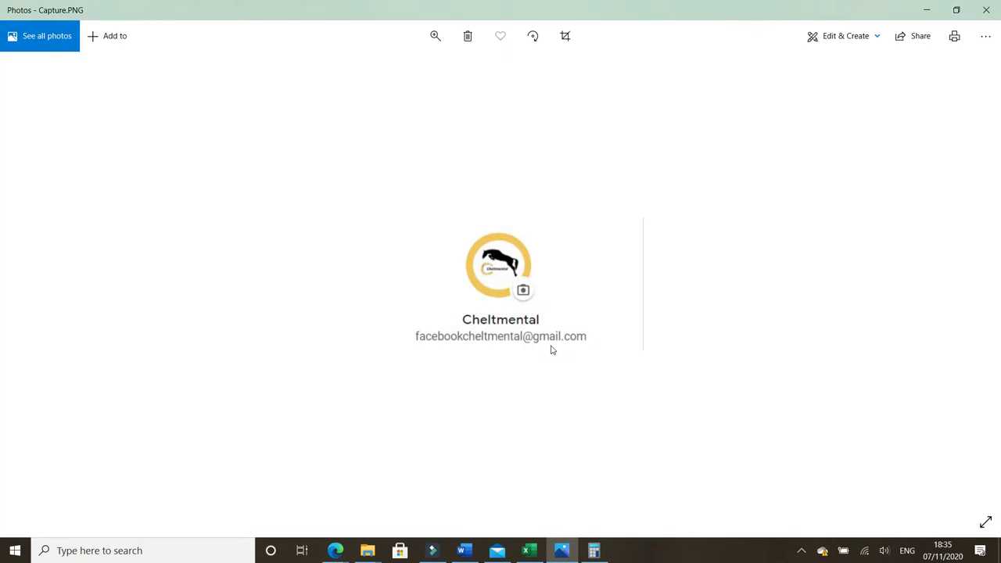
{"action": "mouse_move", "coordinate": [470, 551]}
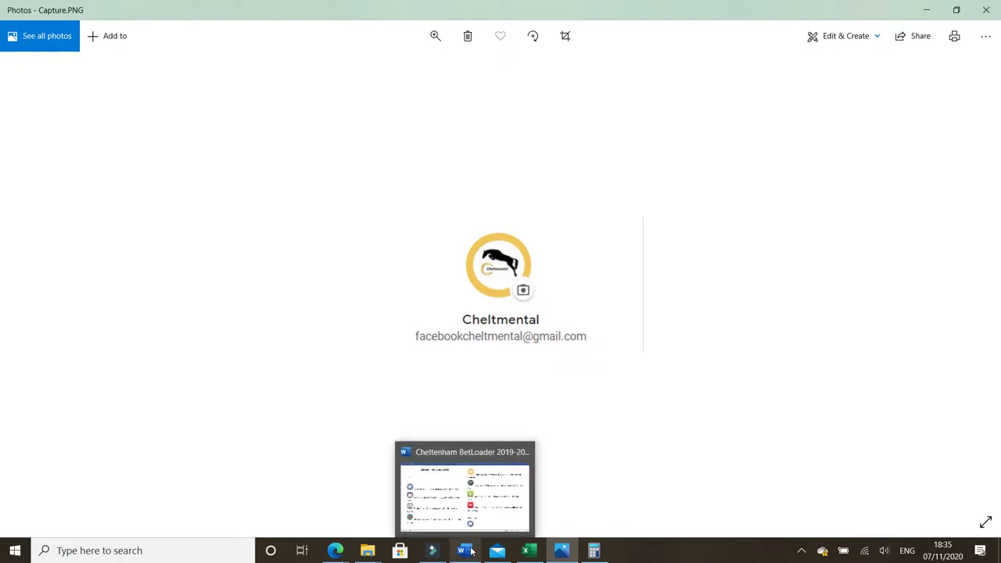
{"action": "left_click", "coordinate": [465, 488]}
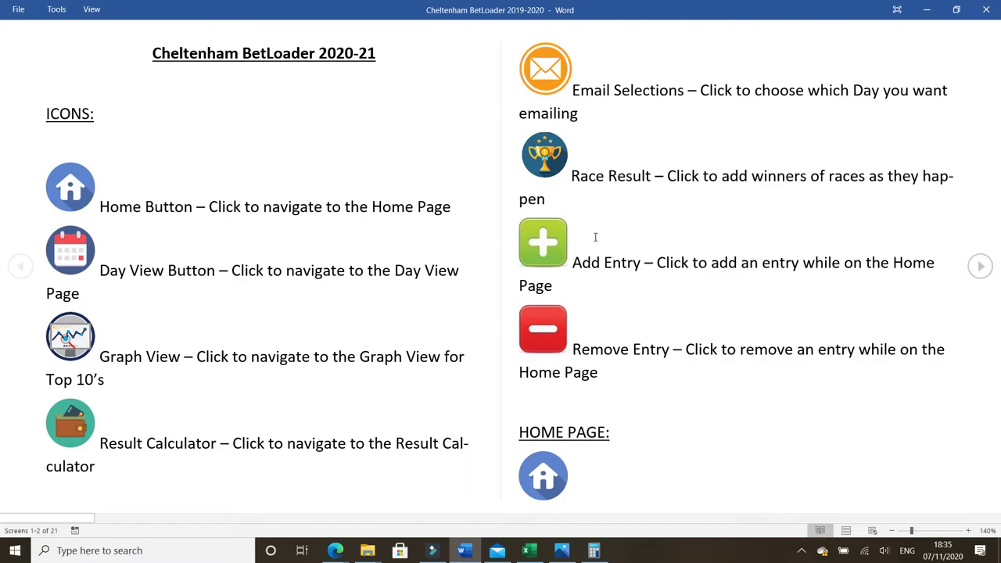
Page through the BetLoader guide to examine its instructions, and return to the Excel workbook by minimising the Word and Photos windows
{"action": "left_click", "coordinate": [980, 269]}
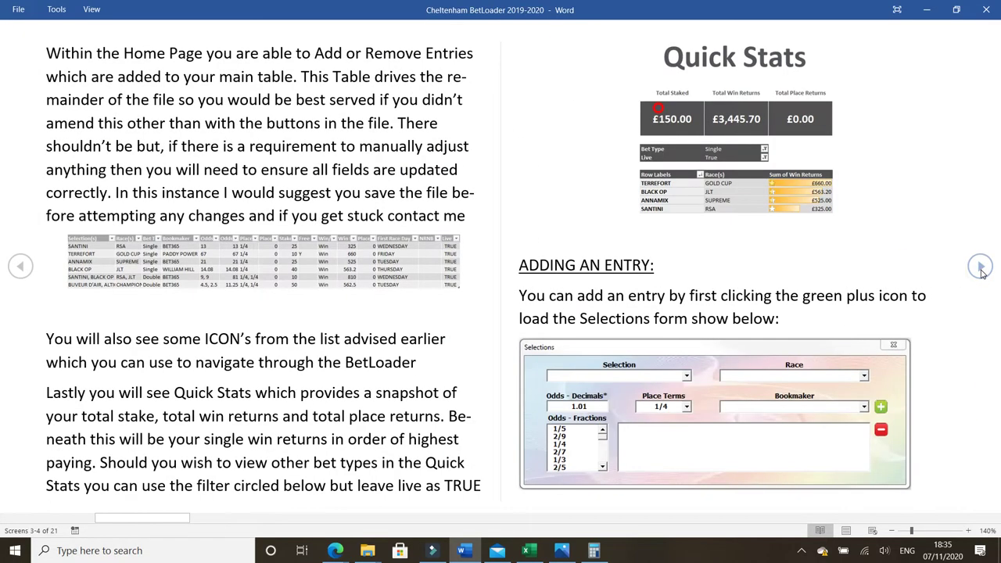
{"action": "left_click", "coordinate": [980, 267]}
{"action": "left_click", "coordinate": [981, 267]}
{"action": "left_click", "coordinate": [980, 267]}
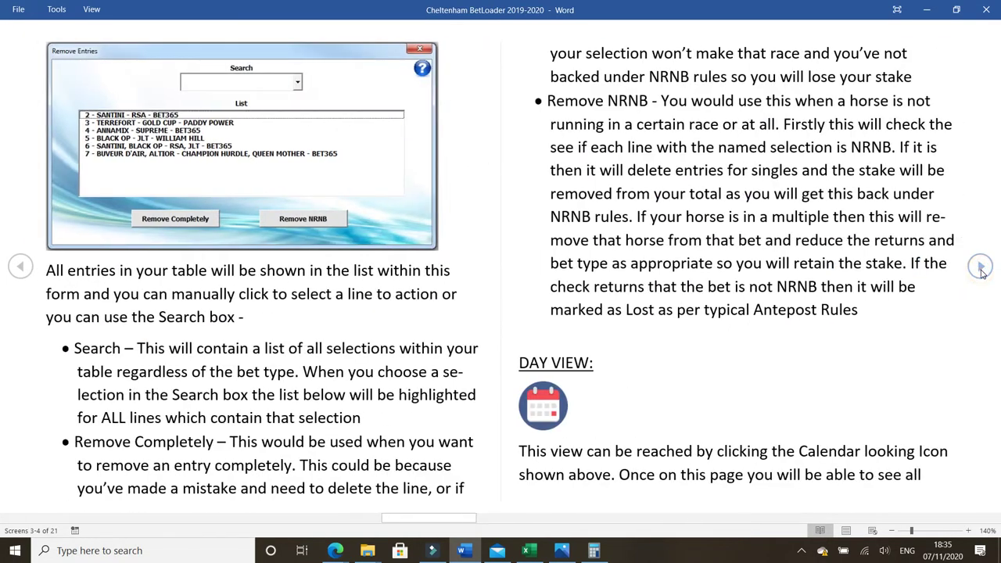
{"action": "left_click", "coordinate": [981, 268]}
{"action": "left_click", "coordinate": [981, 268]}
{"action": "left_click", "coordinate": [981, 268]}
{"action": "left_click", "coordinate": [980, 268]}
{"action": "left_click", "coordinate": [981, 268]}
{"action": "left_click", "coordinate": [980, 267]}
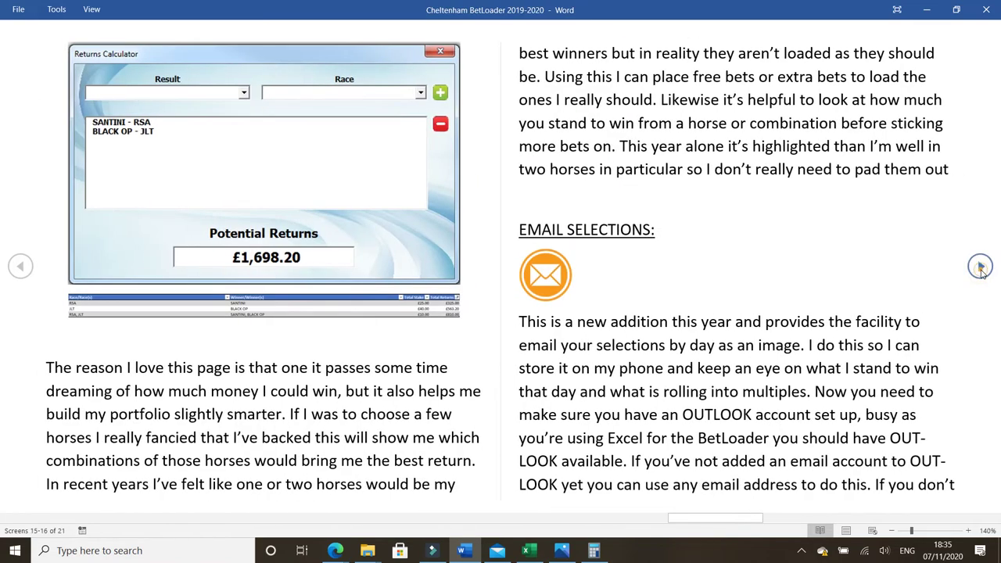
{"action": "left_click", "coordinate": [980, 267]}
{"action": "left_click", "coordinate": [928, 12]}
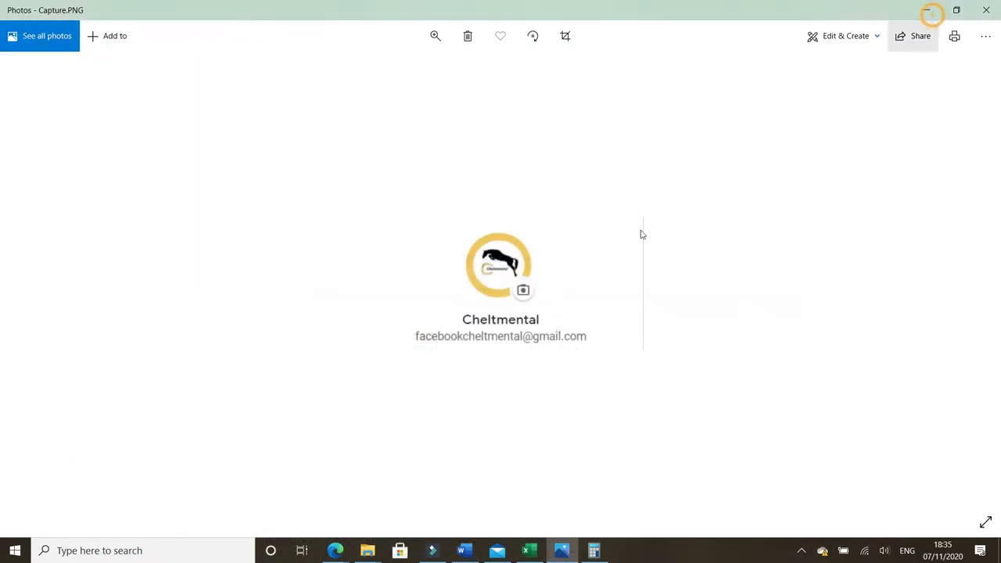
{"action": "left_click", "coordinate": [926, 10]}
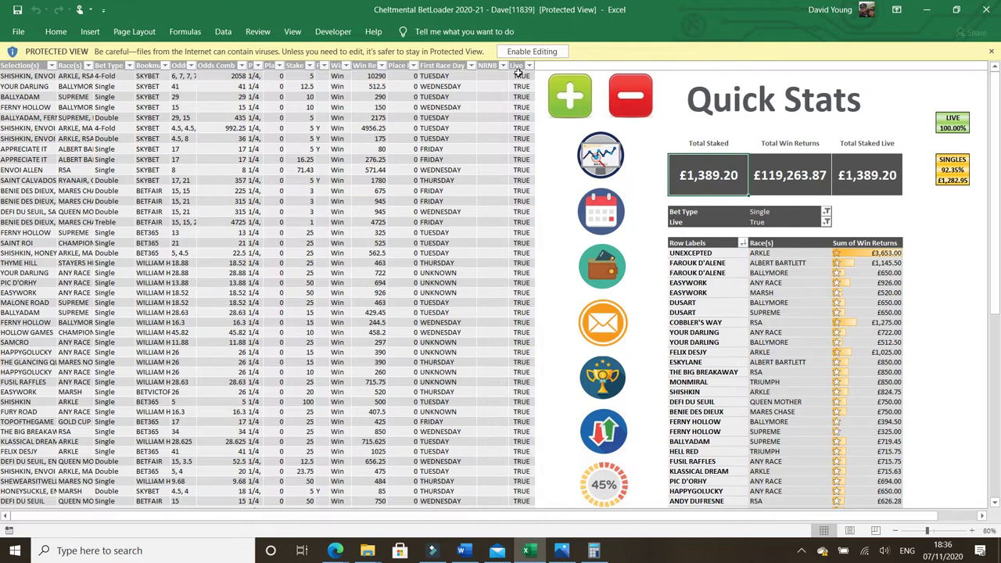
Enable editing and macros in the BetLoader workbook and dismiss the welcome message
{"action": "left_click", "coordinate": [527, 51]}
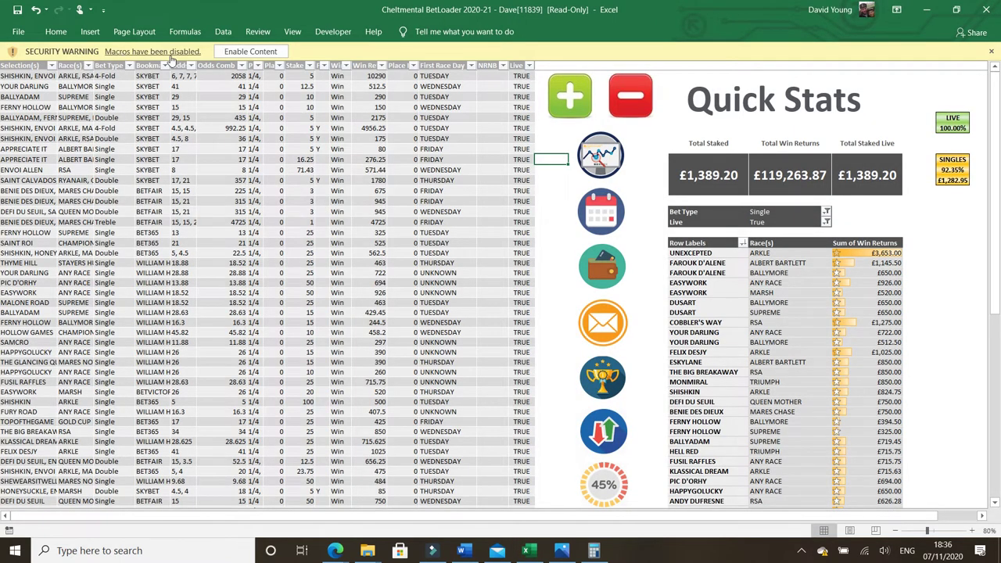
{"action": "left_click", "coordinate": [262, 51]}
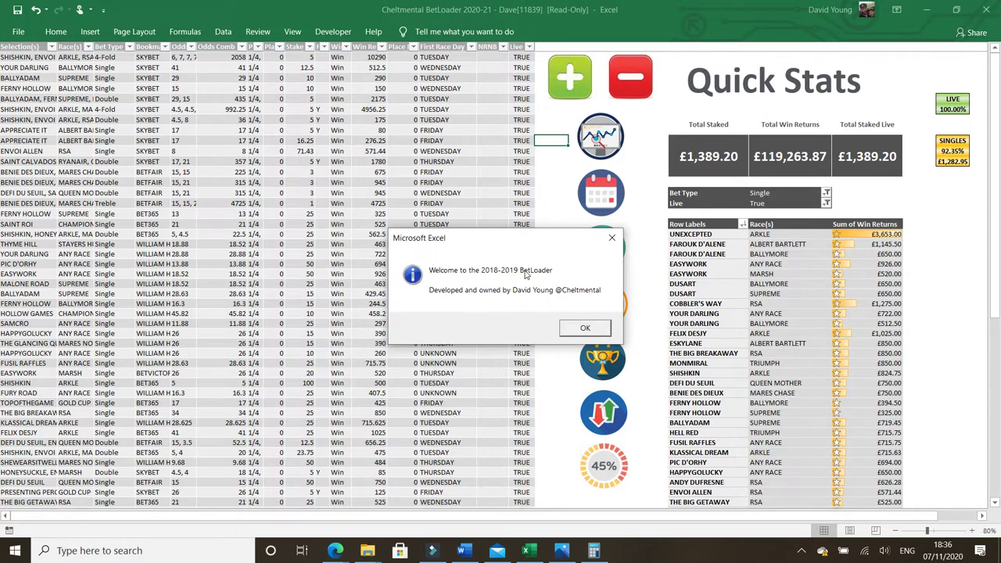
{"action": "left_click", "coordinate": [582, 332]}
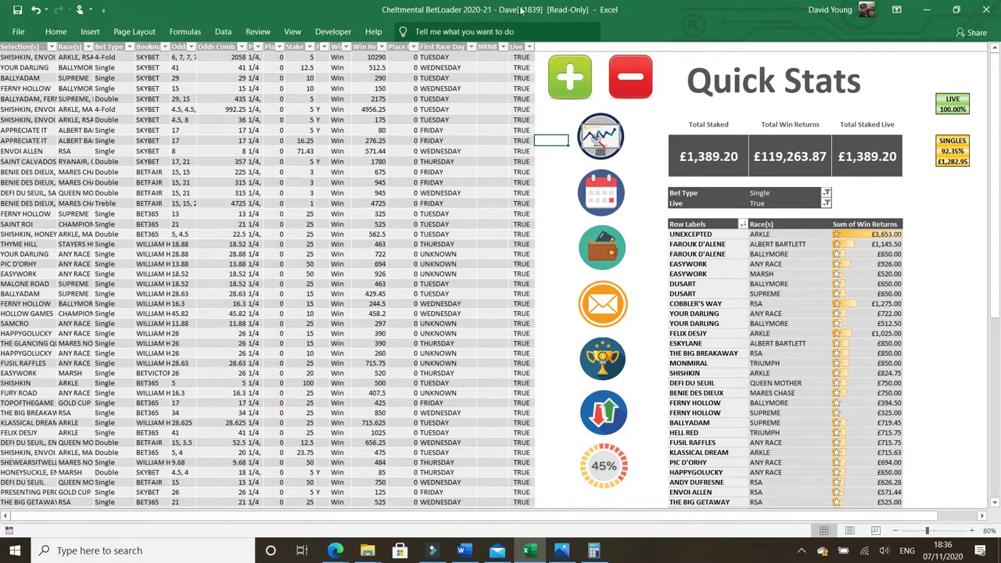
Save a macro-enabled copy of the workbook in Documents, removing the bracketed number from the end of the suggested file name
{"action": "left_click", "coordinate": [16, 33]}
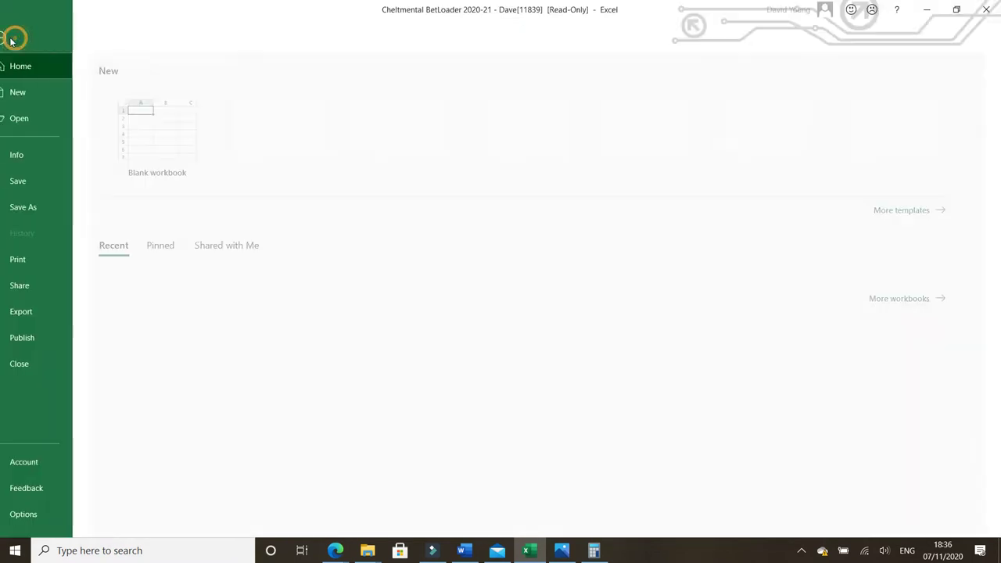
{"action": "left_click", "coordinate": [58, 207]}
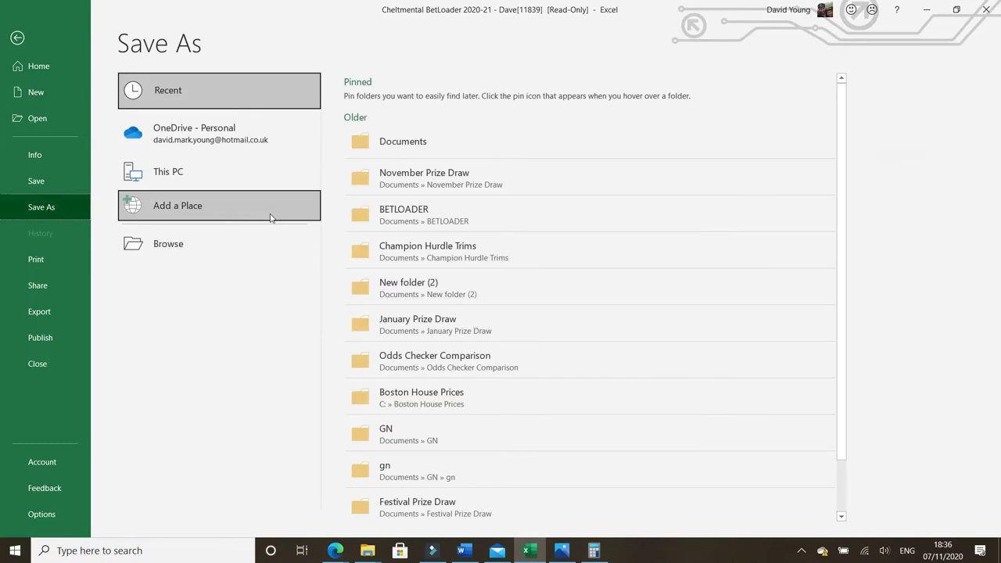
{"action": "left_click", "coordinate": [517, 149]}
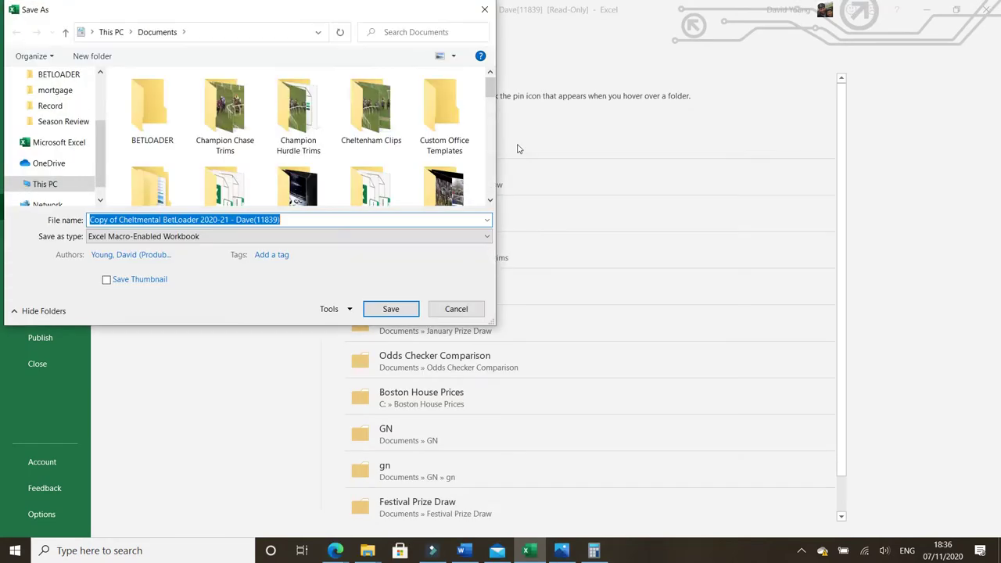
{"action": "left_click", "coordinate": [300, 219]}
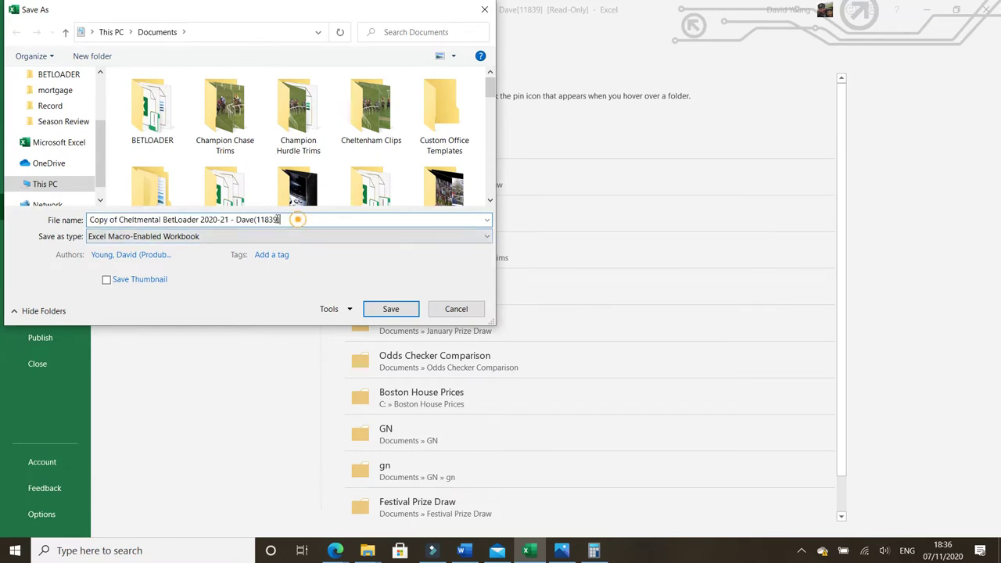
{"action": "left_click_drag", "start_coordinate": [299, 220], "coordinate": [254, 220]}
{"action": "key", "text": "BackSpace"}
{"action": "left_click", "coordinate": [389, 310]}
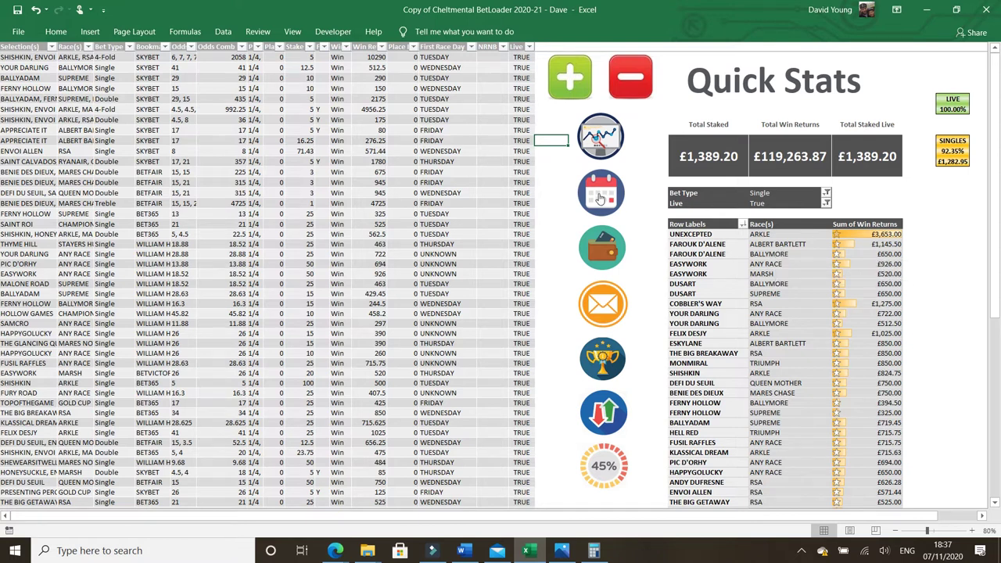
View the Day 1 Tuesday selections in the day view and return to the home page
{"action": "left_click", "coordinate": [600, 184]}
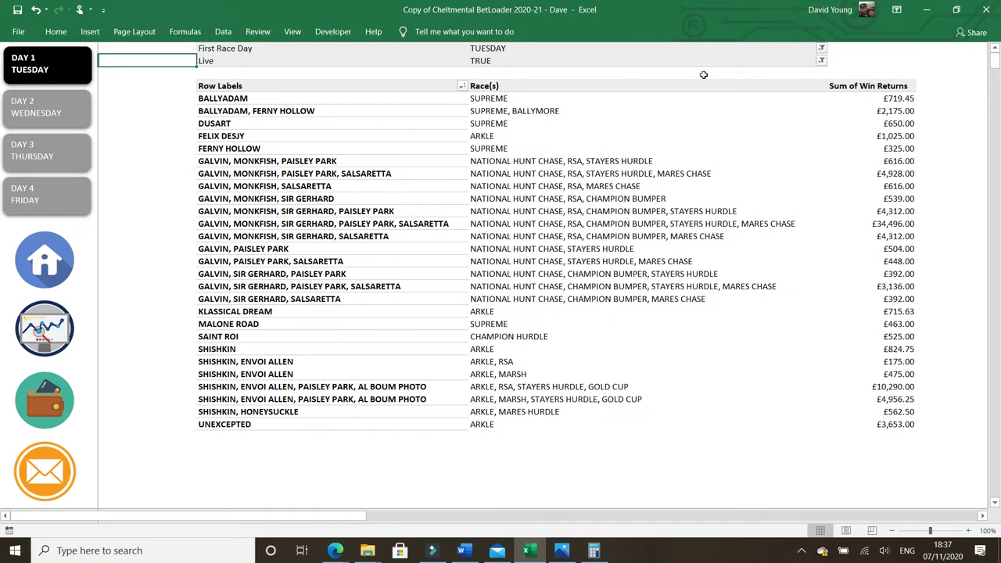
{"action": "left_click", "coordinate": [59, 256]}
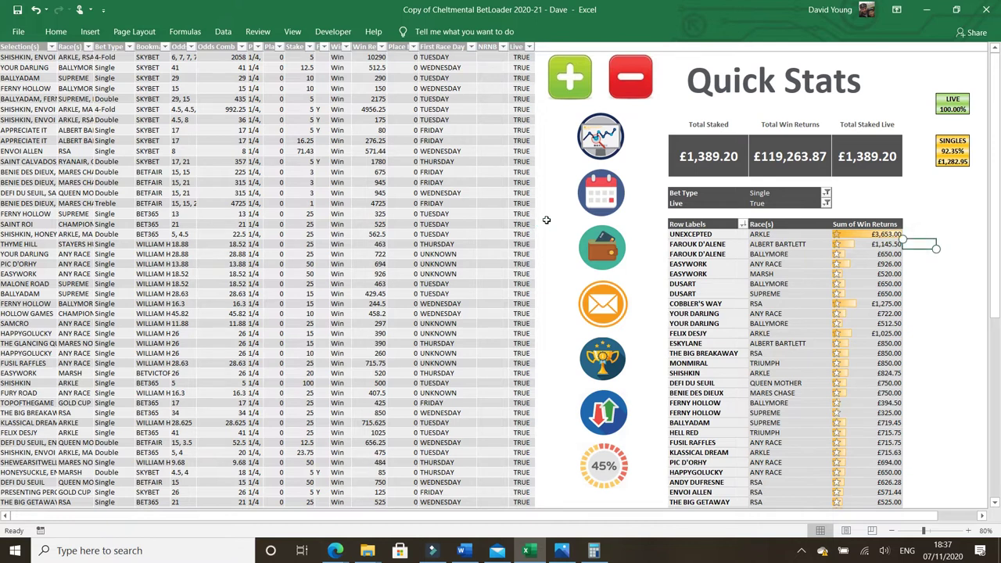
{"action": "left_click", "coordinate": [764, 212]}
Look at the Selections form for adding bets and the Remove Entries list, closing both without changes
{"action": "left_click", "coordinate": [596, 129]}
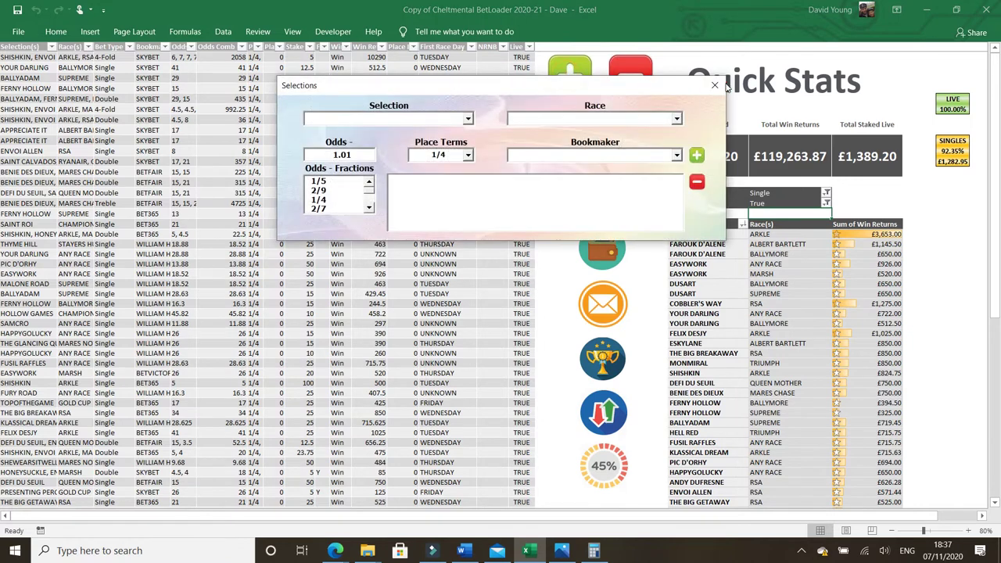
{"action": "left_click", "coordinate": [638, 86]}
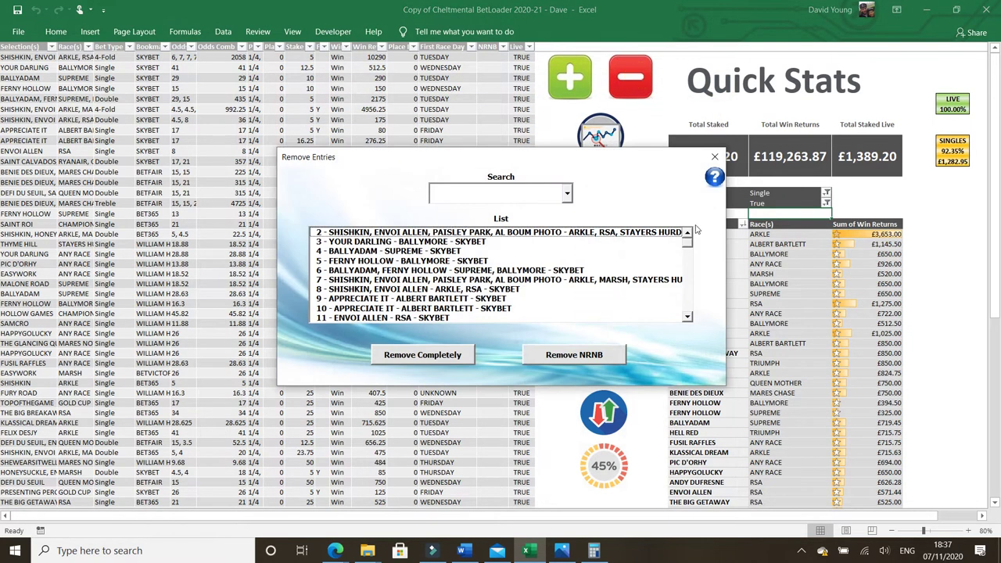
{"action": "mouse_move", "coordinate": [688, 243]}
{"action": "left_mouse_down"}
{"action": "mouse_move", "coordinate": [690, 284]}
{"action": "mouse_move", "coordinate": [688, 239]}
{"action": "left_mouse_up"}
{"action": "left_click", "coordinate": [714, 156]}
Open the graph view and filter its Bet Type slicer to show only Single bets
{"action": "left_click", "coordinate": [595, 139]}
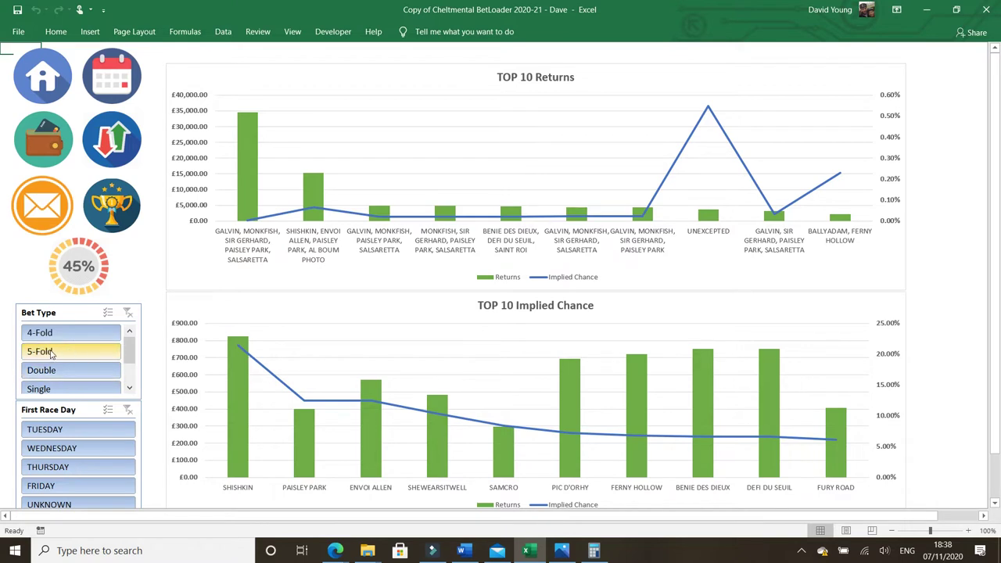
{"action": "left_click", "coordinate": [90, 350]}
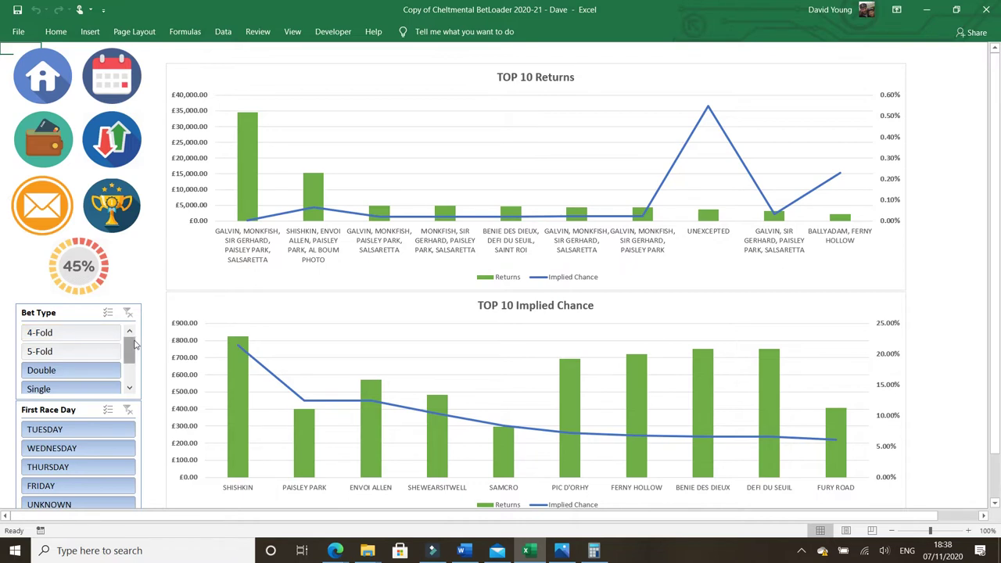
{"action": "left_click", "coordinate": [76, 334]}
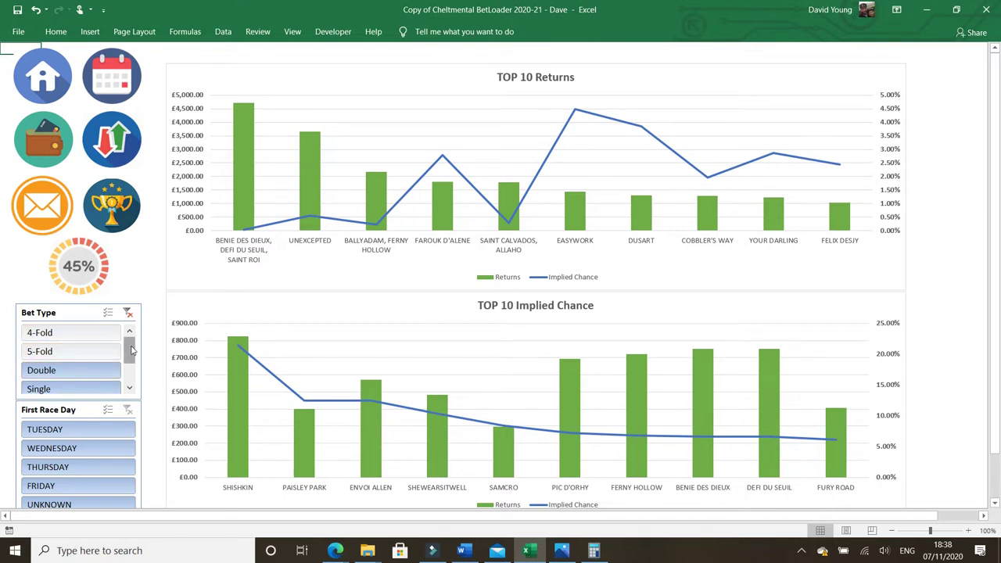
{"action": "scroll", "coordinate": [113, 385], "scroll_direction": "down", "scroll_amount": 2}
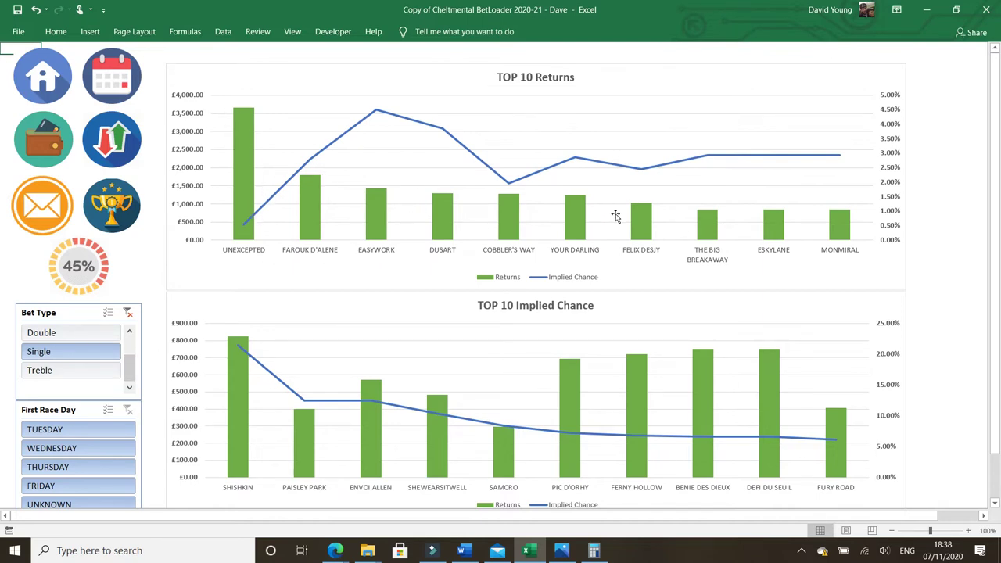
Look through the day view for Wednesday, Friday and Tuesday, and go back to the home page
{"action": "left_click", "coordinate": [118, 79]}
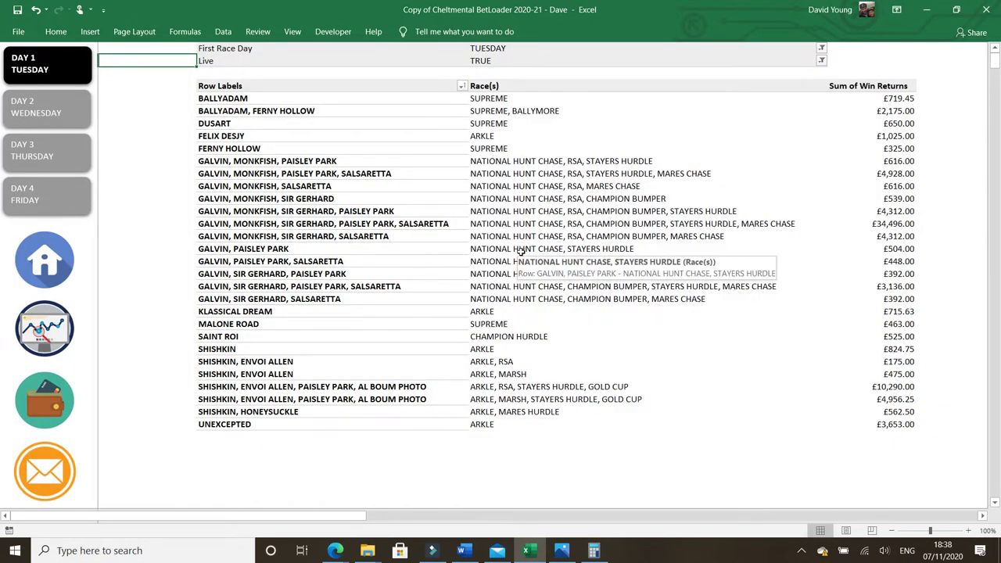
{"action": "left_click", "coordinate": [34, 119]}
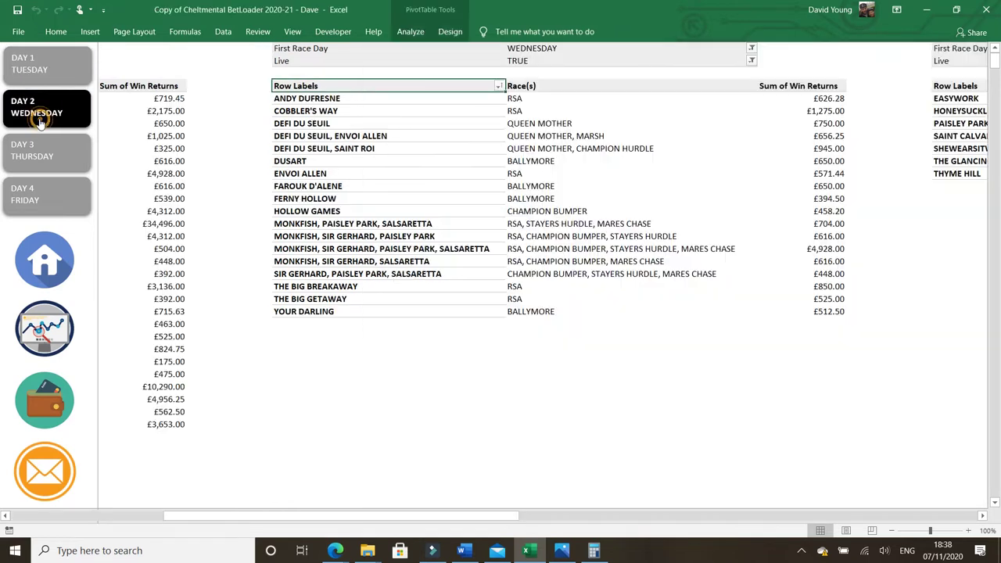
{"action": "left_click", "coordinate": [67, 196]}
{"action": "left_click", "coordinate": [54, 62]}
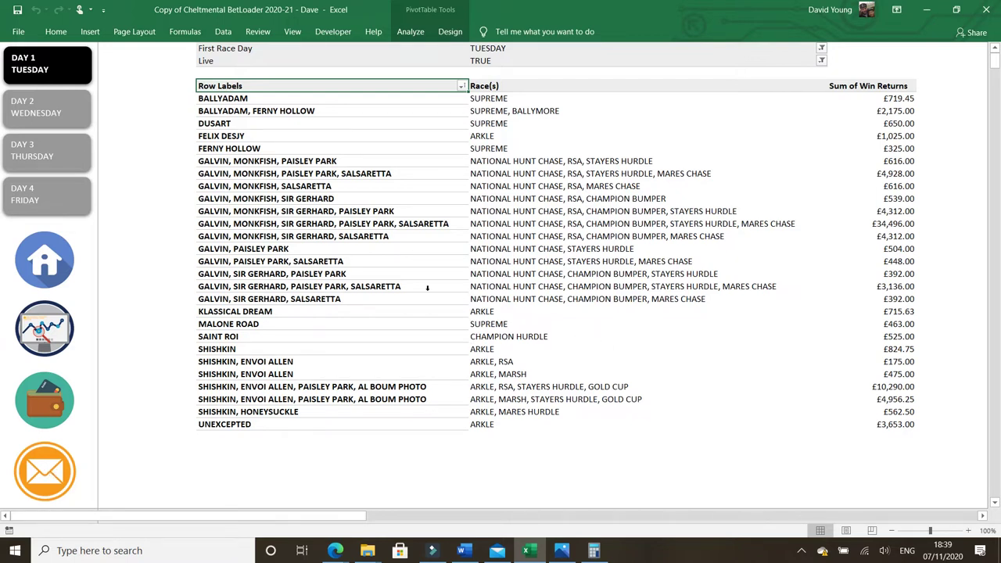
{"action": "left_click", "coordinate": [49, 277]}
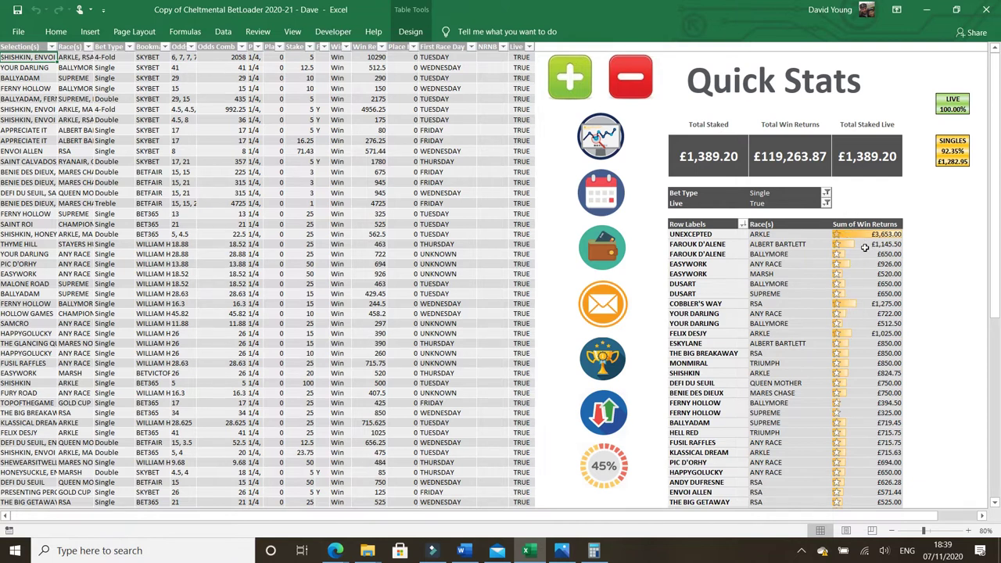
Open the Results Calculator page and bring up its Returns Calculator form
{"action": "mouse_move", "coordinate": [869, 249]}
{"action": "mouse_move", "coordinate": [860, 232]}
{"action": "left_click", "coordinate": [594, 252]}
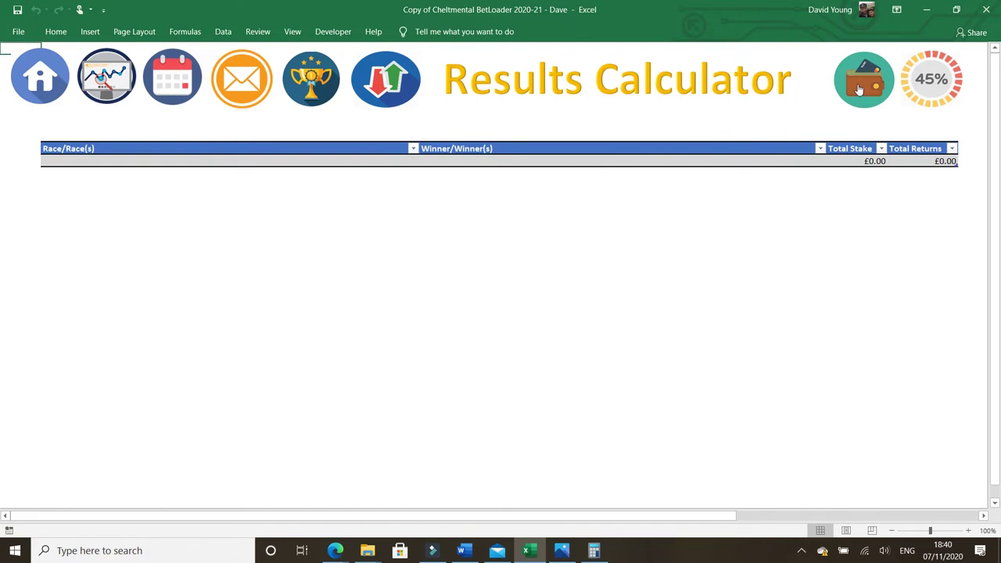
{"action": "left_click", "coordinate": [858, 90]}
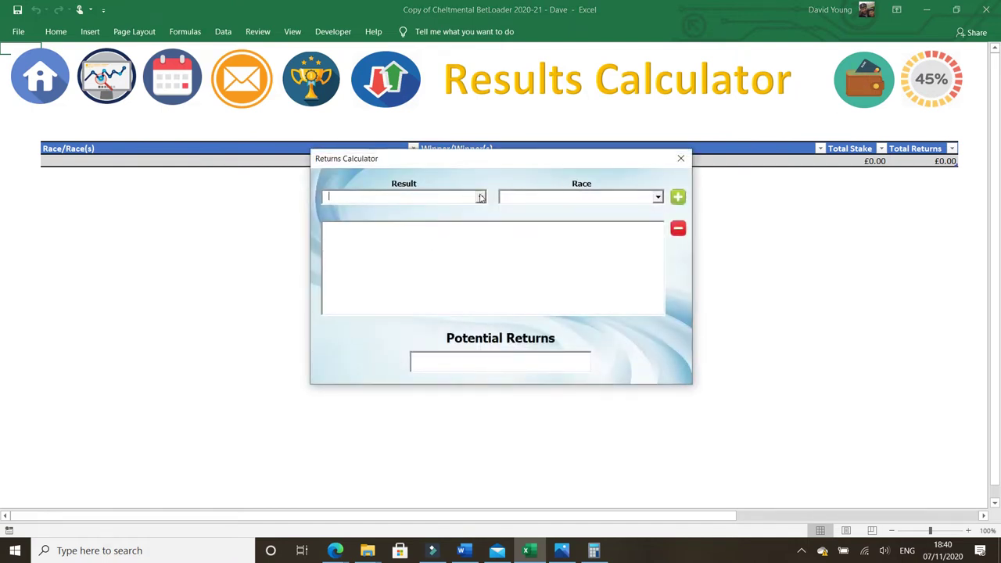
Choose BENIE DES DIEUX as the result and MARES CHASE as the race in the Returns Calculator
{"action": "left_click", "coordinate": [481, 197]}
{"action": "mouse_move", "coordinate": [482, 219]}
{"action": "left_mouse_down"}
{"action": "mouse_move", "coordinate": [483, 267]}
{"action": "mouse_move", "coordinate": [482, 212]}
{"action": "left_mouse_up"}
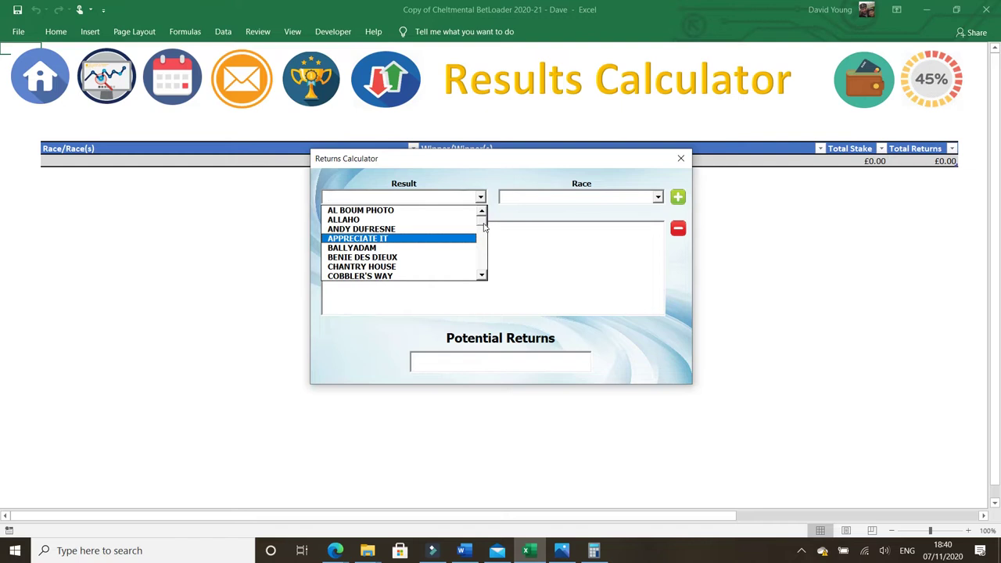
{"action": "left_click", "coordinate": [481, 262]}
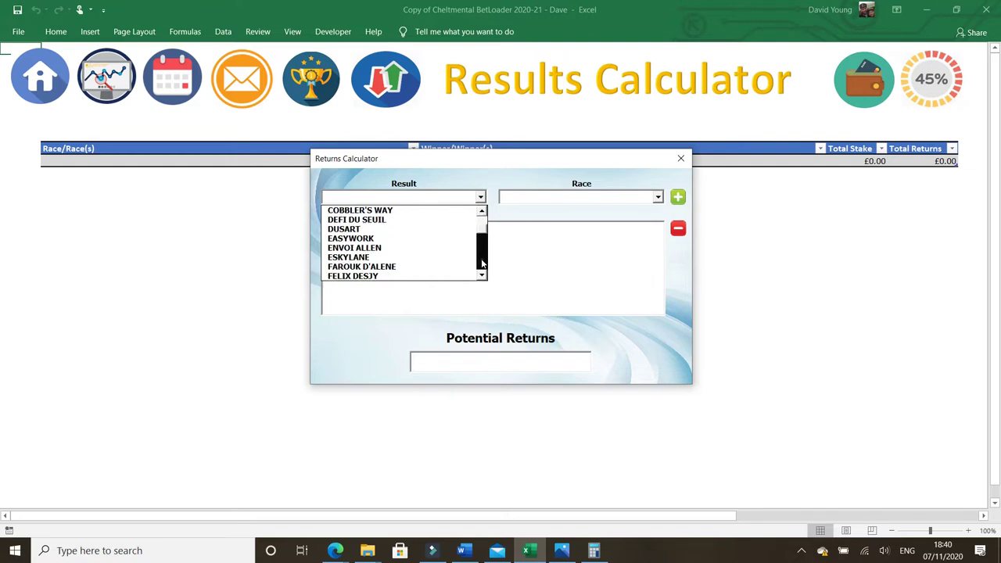
{"action": "left_click", "coordinate": [482, 262]}
{"action": "left_click", "coordinate": [482, 262]}
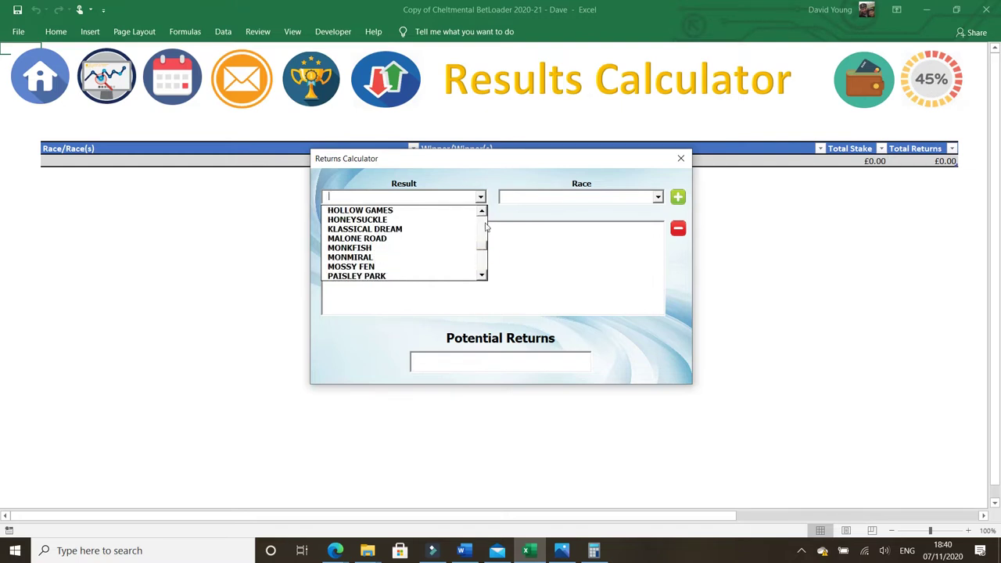
{"action": "left_click_drag", "start_coordinate": [481, 254], "coordinate": [486, 211]}
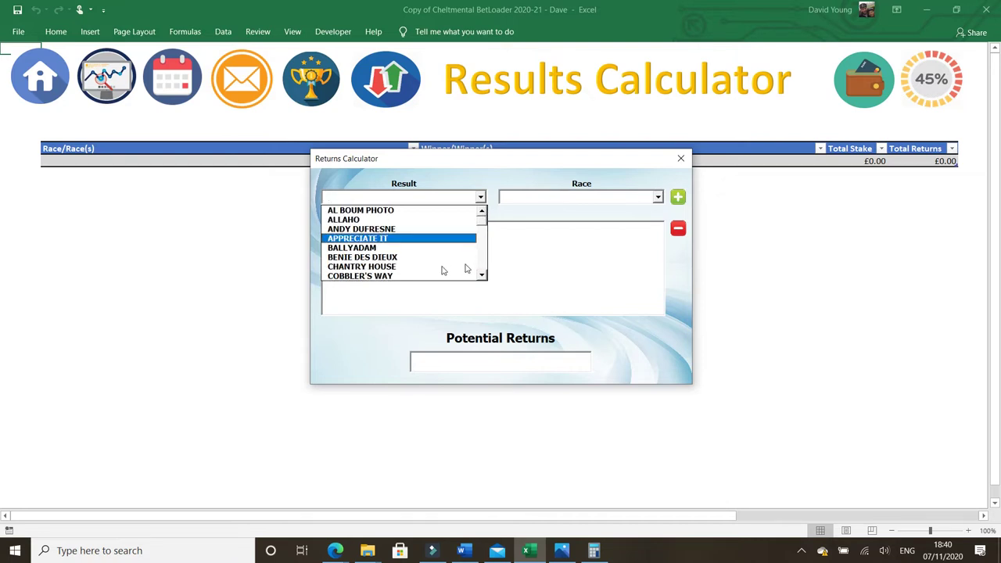
{"action": "left_click", "coordinate": [419, 259]}
{"action": "left_click", "coordinate": [545, 193]}
{"action": "type", "text": "MARES CHASE"}
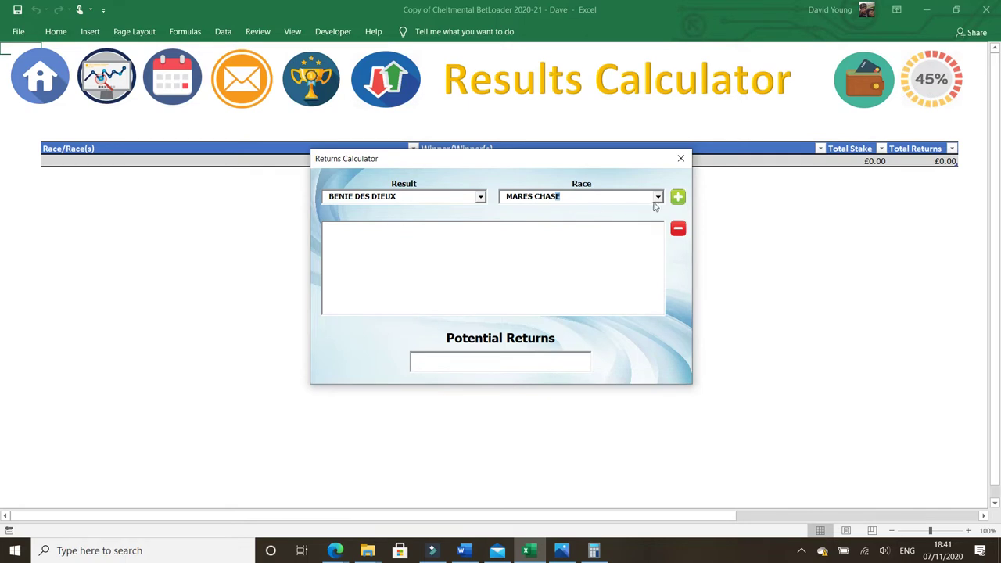
Add the chosen BENIE DES DIEUX result to the Returns Calculator list, followed by SAINT ROI in the CHAMPION HURDLE
{"action": "left_click", "coordinate": [677, 196]}
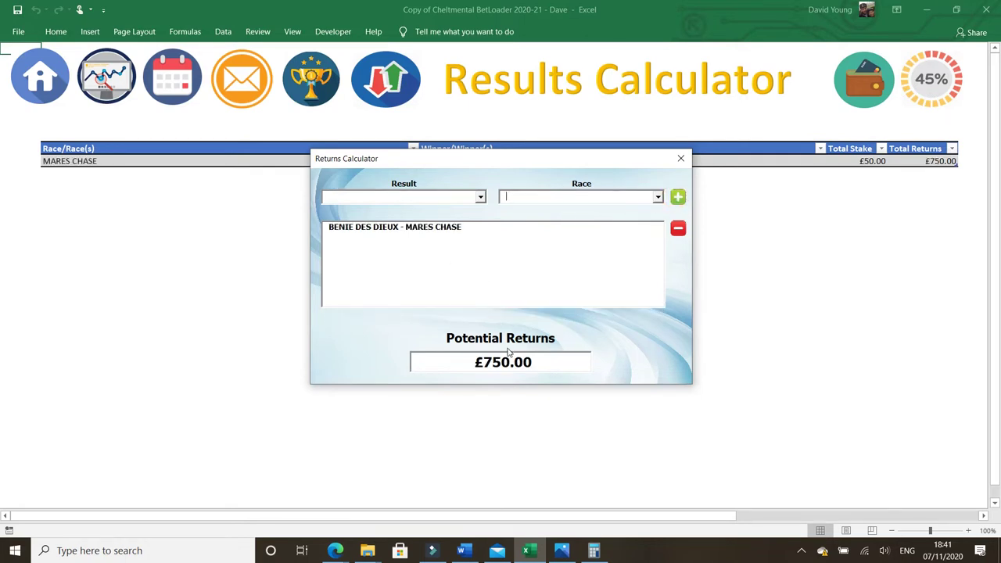
{"action": "left_click", "coordinate": [437, 196]}
{"action": "type", "text": "SAI"}
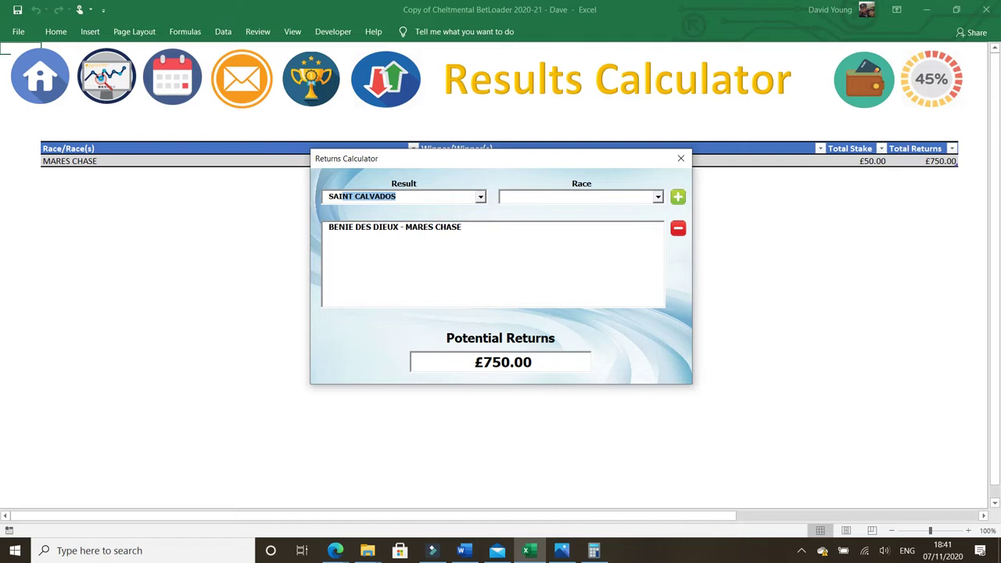
{"action": "type", "text": "NT ROI"}
{"action": "left_click", "coordinate": [647, 196]}
{"action": "type", "text": "CHAMPION HURDLE"}
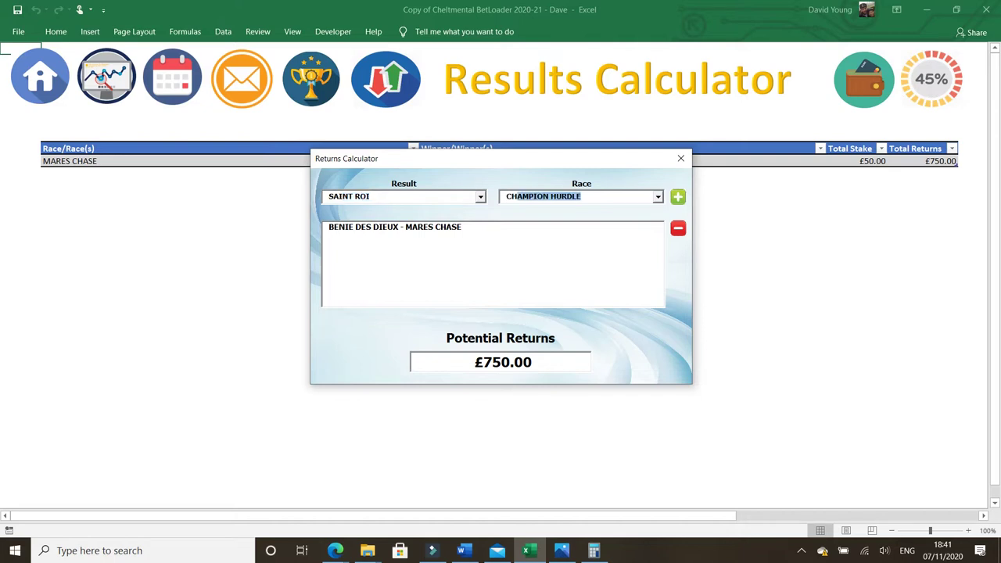
{"action": "left_click", "coordinate": [677, 196]}
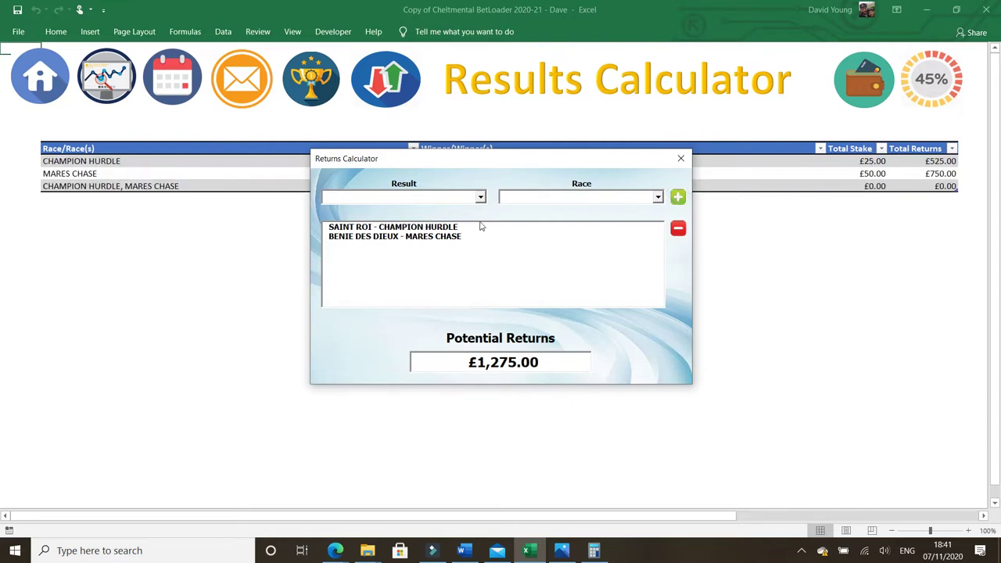
Move the Returns Calculator clear of the results table and add DEFI DU SEUIL in the QUEEN MOTHER to its list
{"action": "left_click_drag", "start_coordinate": [472, 163], "coordinate": [470, 271]}
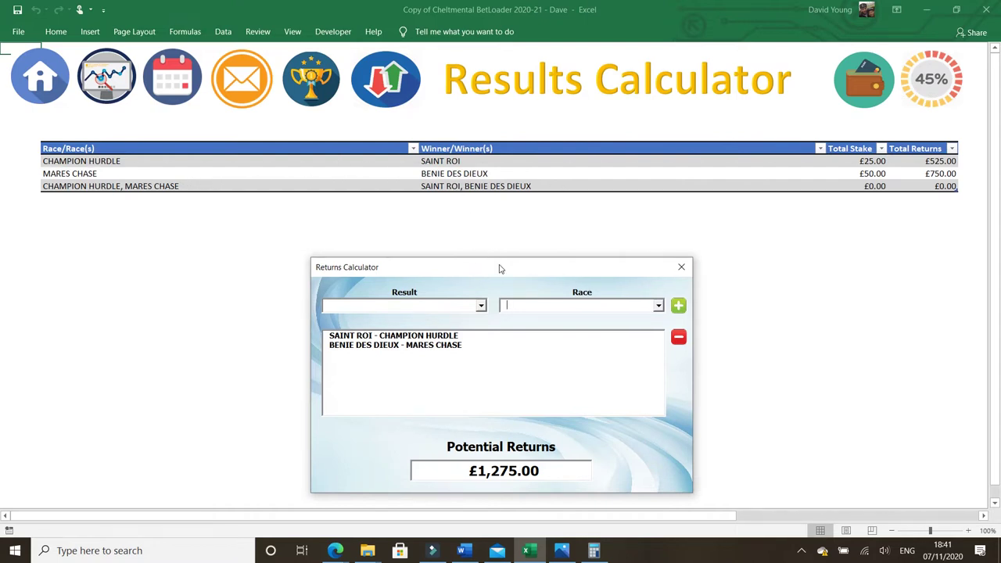
{"action": "left_click_drag", "start_coordinate": [500, 268], "coordinate": [491, 207]}
{"action": "left_click", "coordinate": [438, 243]}
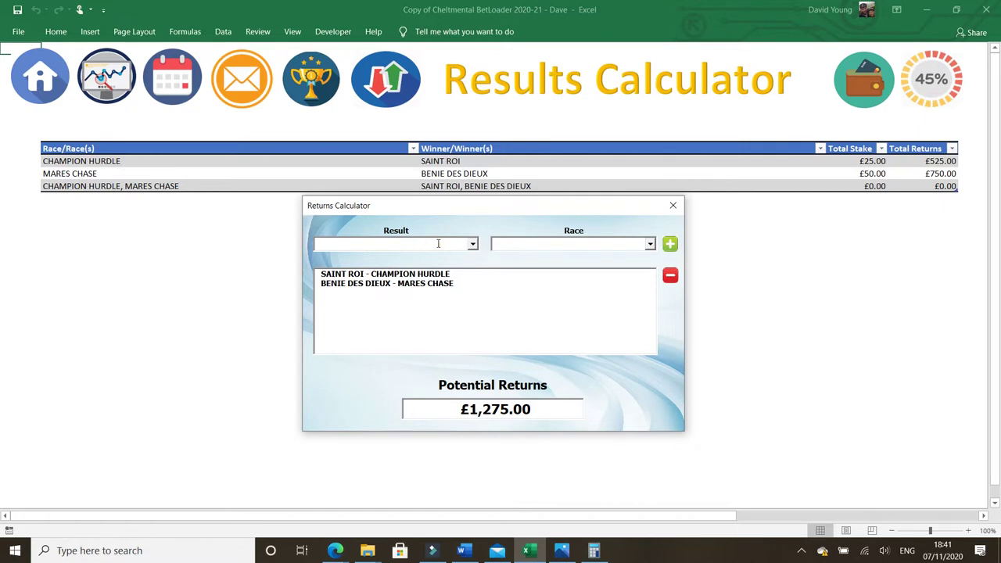
{"action": "type", "text": "DEFI DU SEUIL"}
{"action": "key", "text": "Tab"}
{"action": "type", "text": "CHAM"}
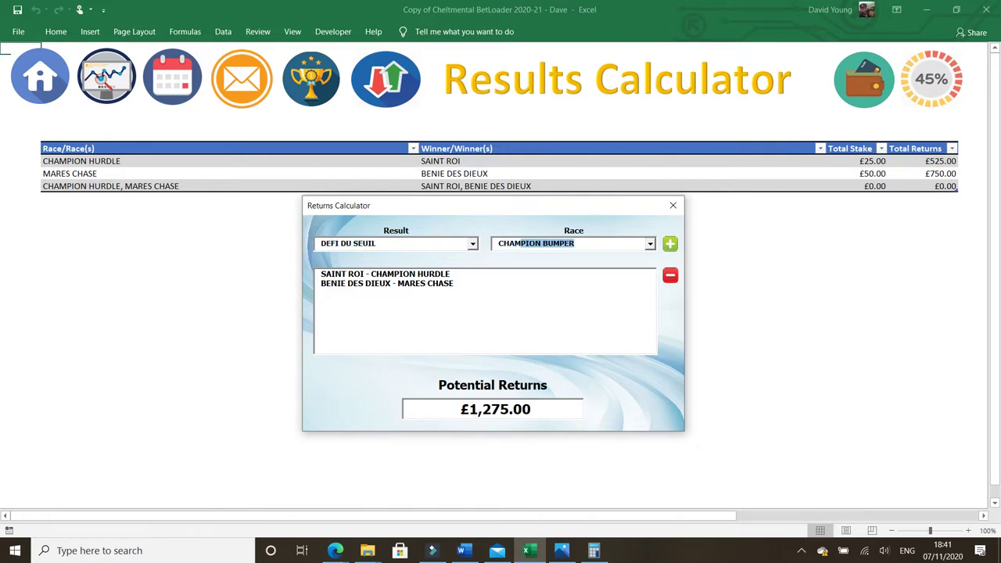
{"action": "type", "text": "PION C"}
{"action": "key", "text": "BackSpace"}
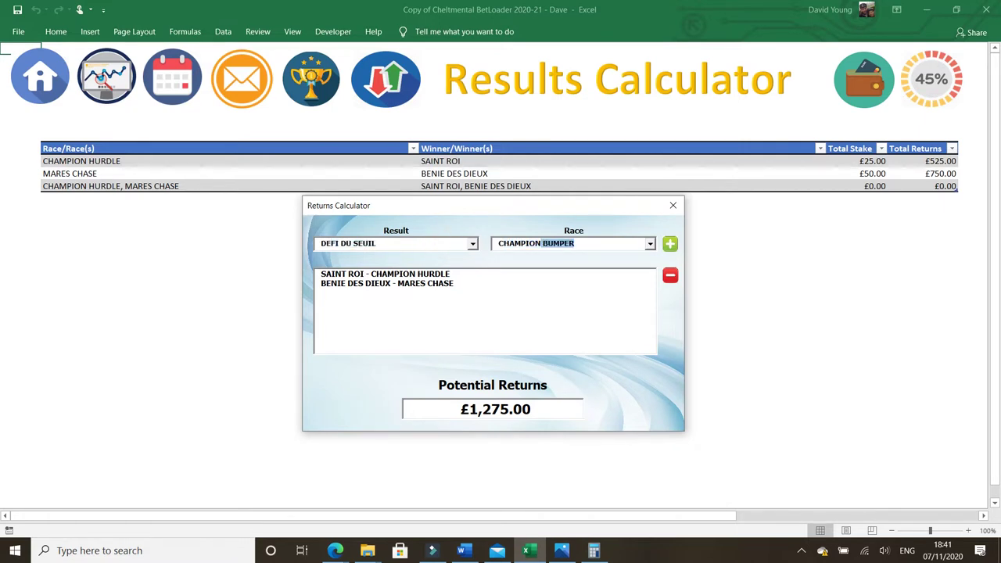
{"action": "key", "text": "BackSpace"}
{"action": "key", "text": "BackSpace"}
{"action": "key", "text": "BackSpace"}
{"action": "key", "text": "BackSpace"}
{"action": "key", "text": "BackSpace"}
{"action": "key", "text": "BackSpace"}
{"action": "key", "text": "BackSpace"}
{"action": "key", "text": "BackSpace"}
{"action": "key", "text": "BackSpace"}
{"action": "key", "text": "BackSpace"}
{"action": "type", "text": "QUEEN MOTHER"}
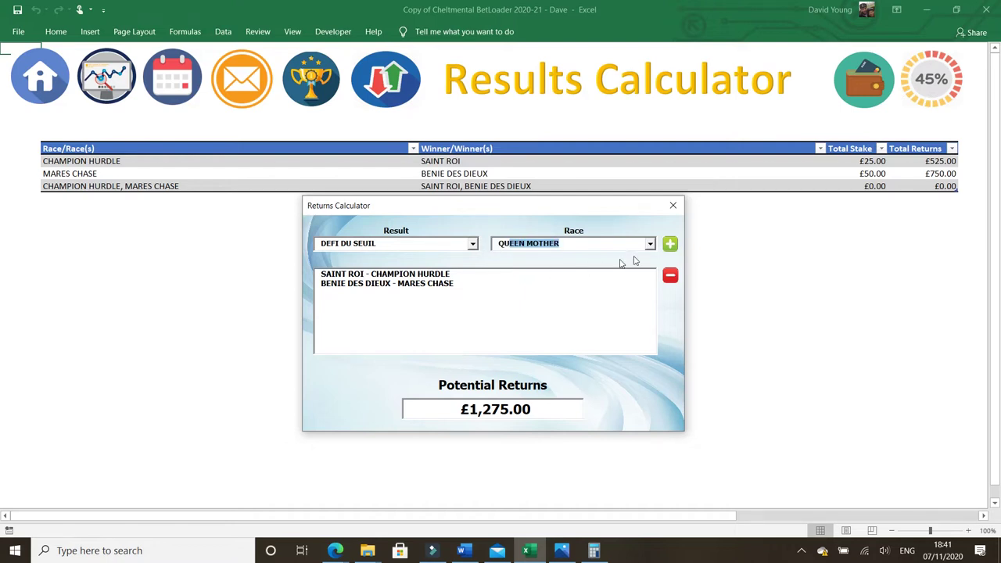
{"action": "left_click", "coordinate": [670, 243]}
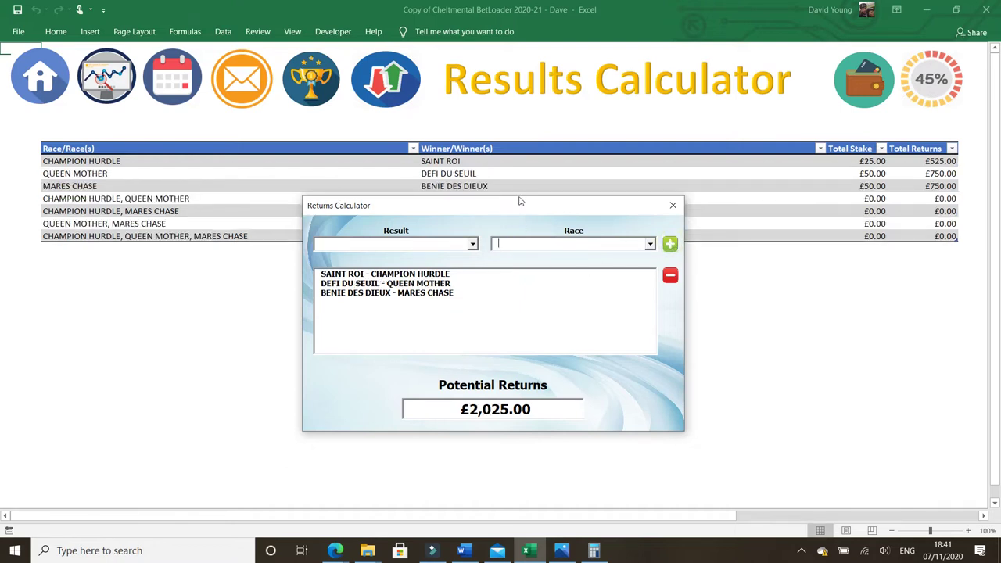
Remove all three results from the Returns Calculator list, close the form and return to the home page
{"action": "left_click_drag", "start_coordinate": [523, 211], "coordinate": [521, 276]}
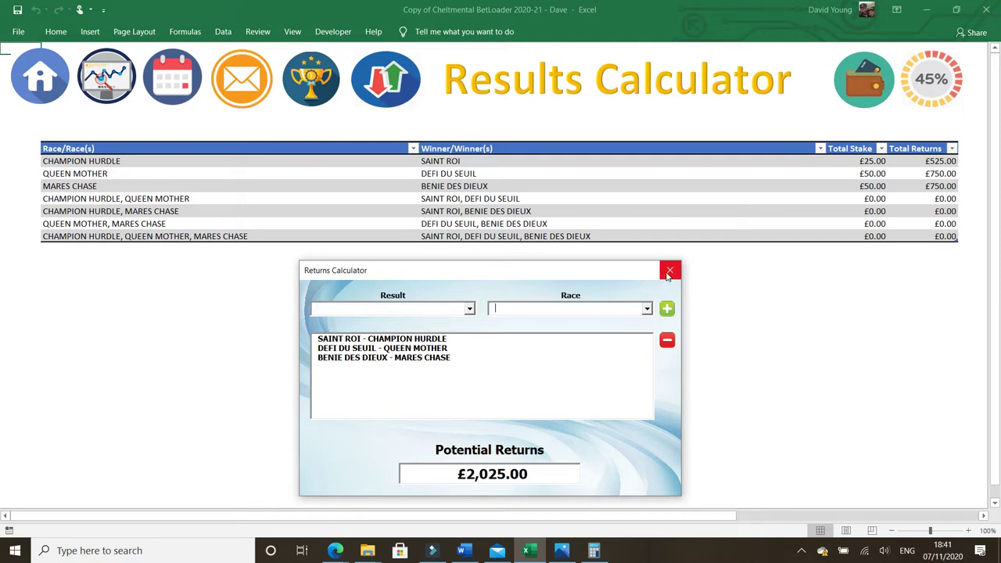
{"action": "left_click", "coordinate": [525, 340]}
{"action": "left_click", "coordinate": [525, 357]}
{"action": "left_click", "coordinate": [526, 348]}
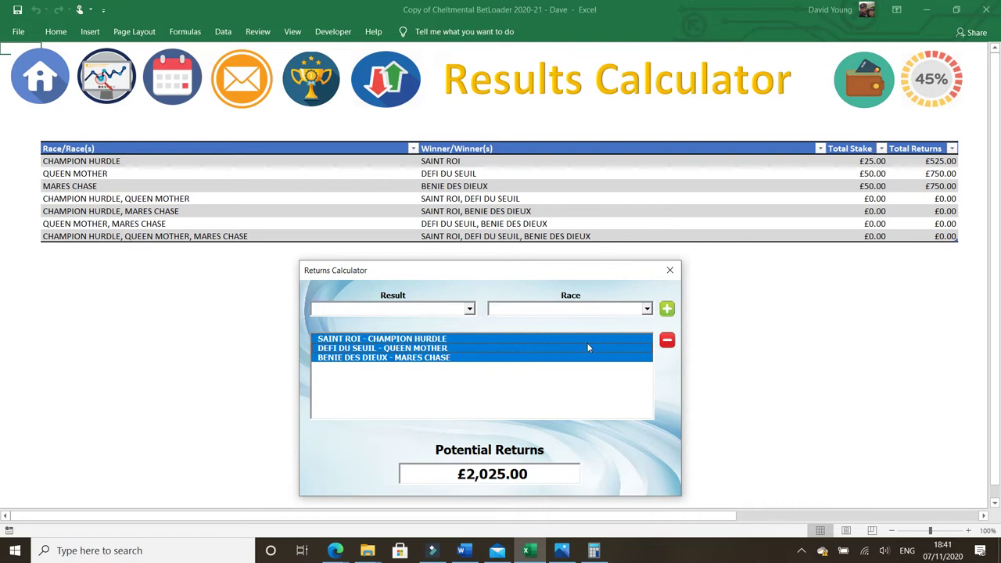
{"action": "left_click", "coordinate": [666, 341]}
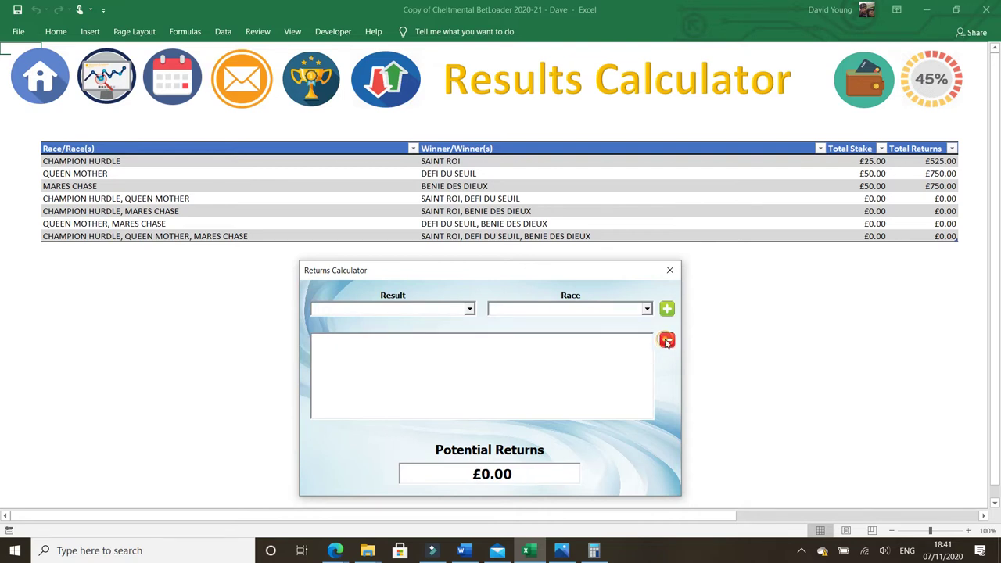
{"action": "left_click", "coordinate": [669, 270]}
{"action": "left_click", "coordinate": [28, 73]}
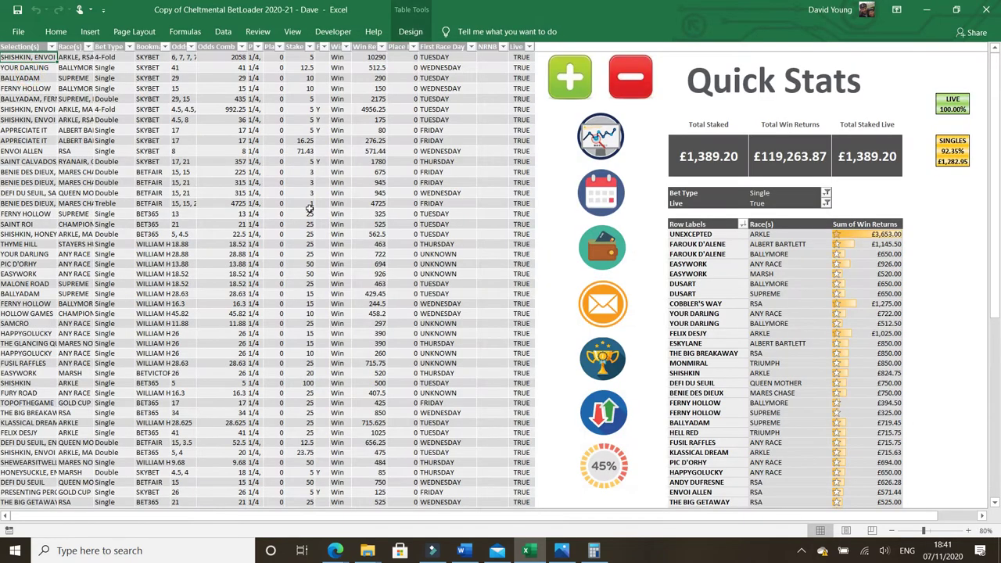
Look at the Daily Image & Email form and the race Result Entry form, closing each without entering anything
{"action": "left_click", "coordinate": [604, 312]}
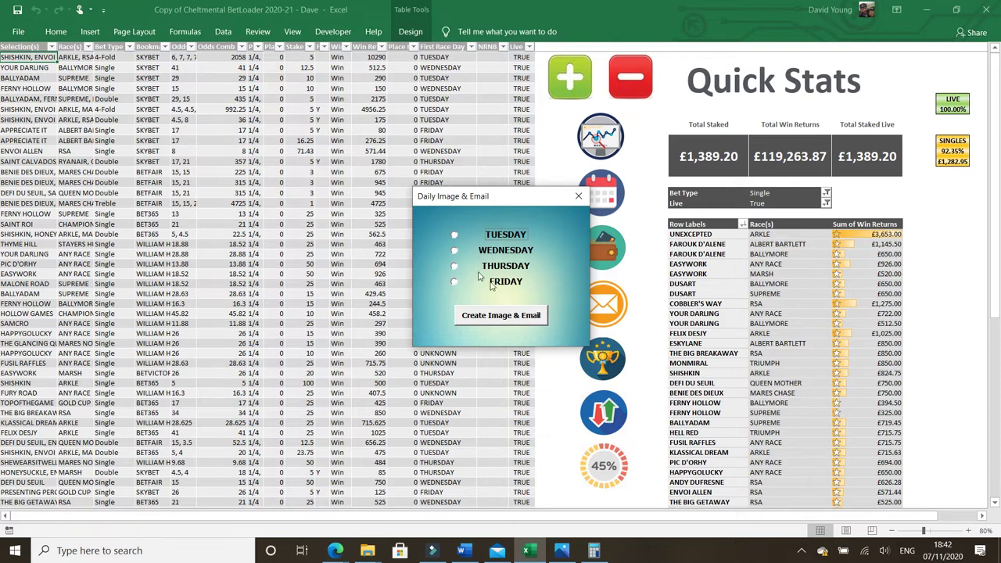
{"action": "left_click", "coordinate": [578, 196]}
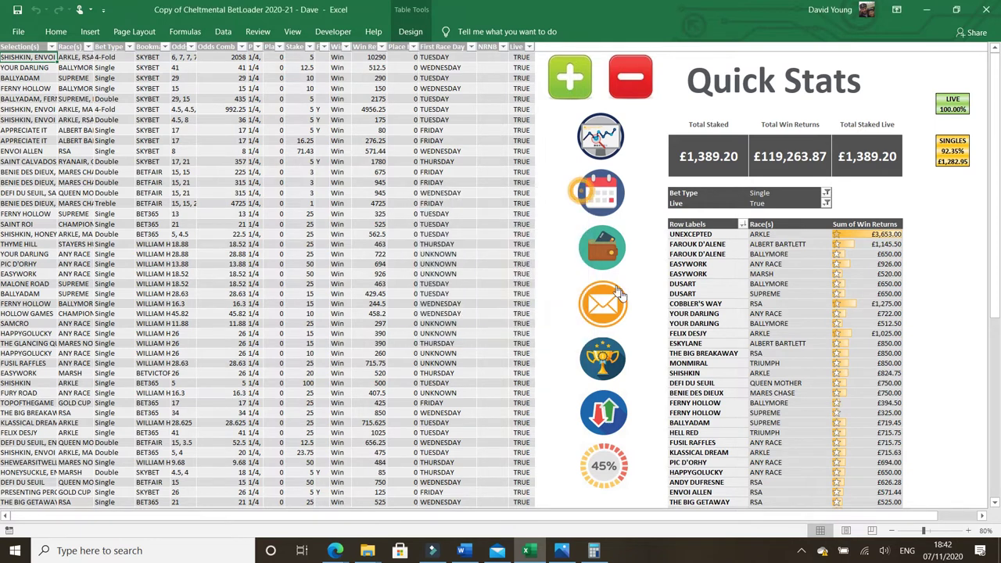
{"action": "left_click", "coordinate": [618, 360]}
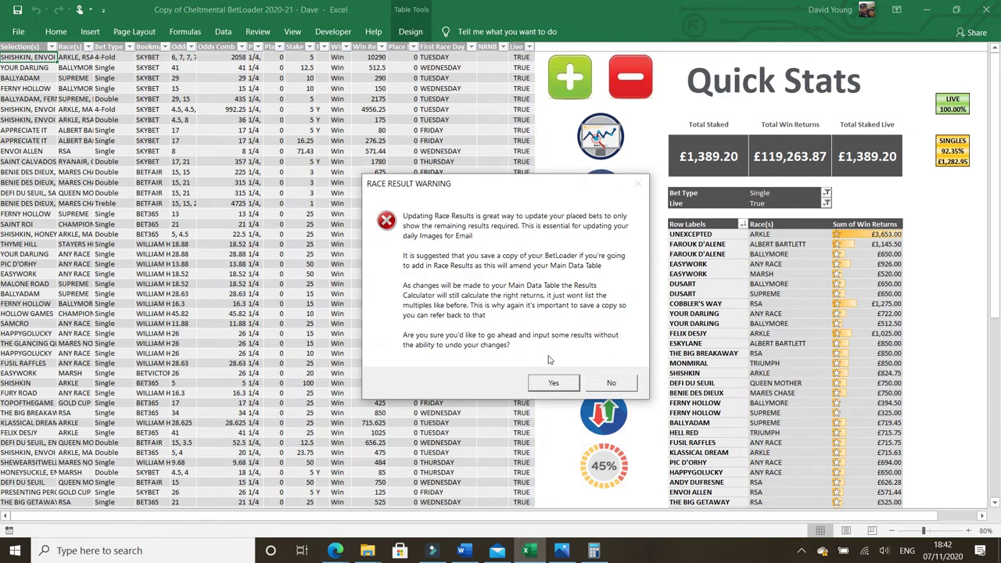
{"action": "left_click", "coordinate": [554, 383]}
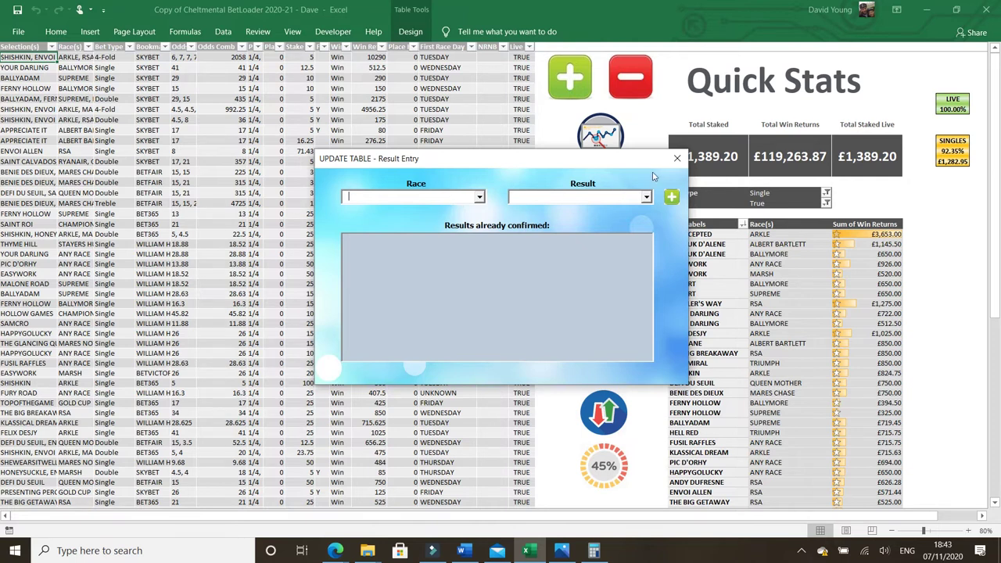
{"action": "left_click", "coordinate": [677, 157]}
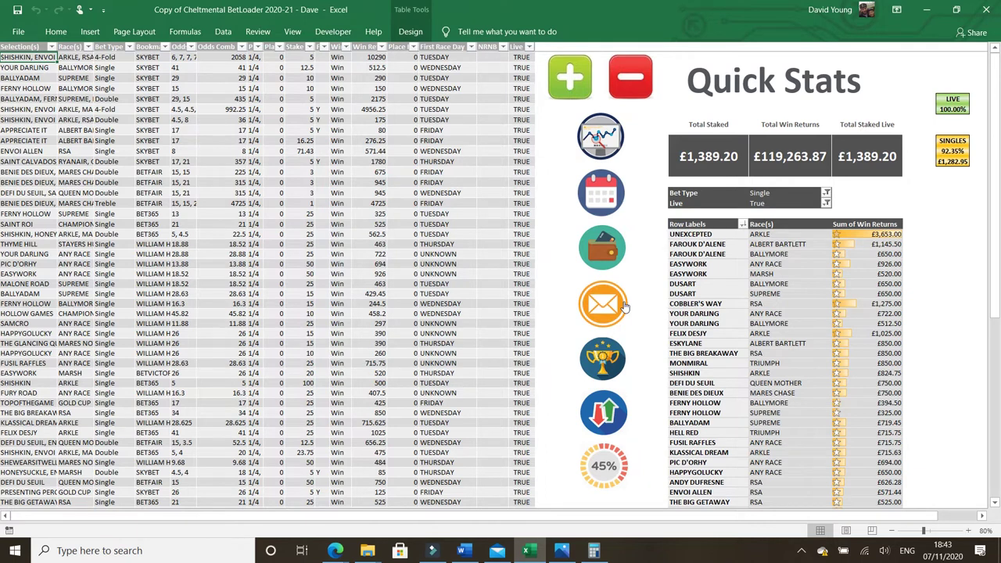
View the Staked Values list for horses and close it
{"action": "left_click", "coordinate": [612, 426]}
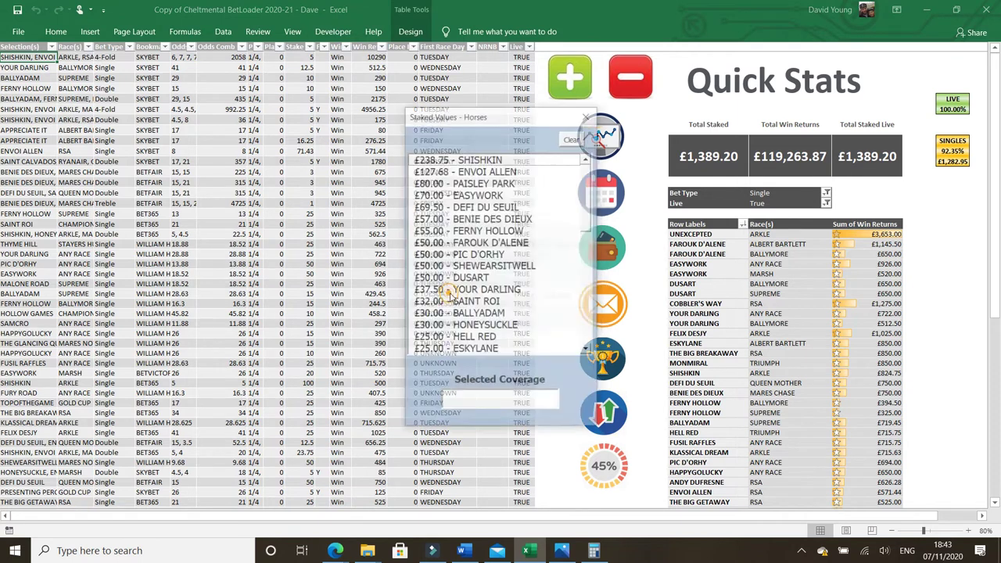
{"action": "left_click", "coordinate": [450, 297]}
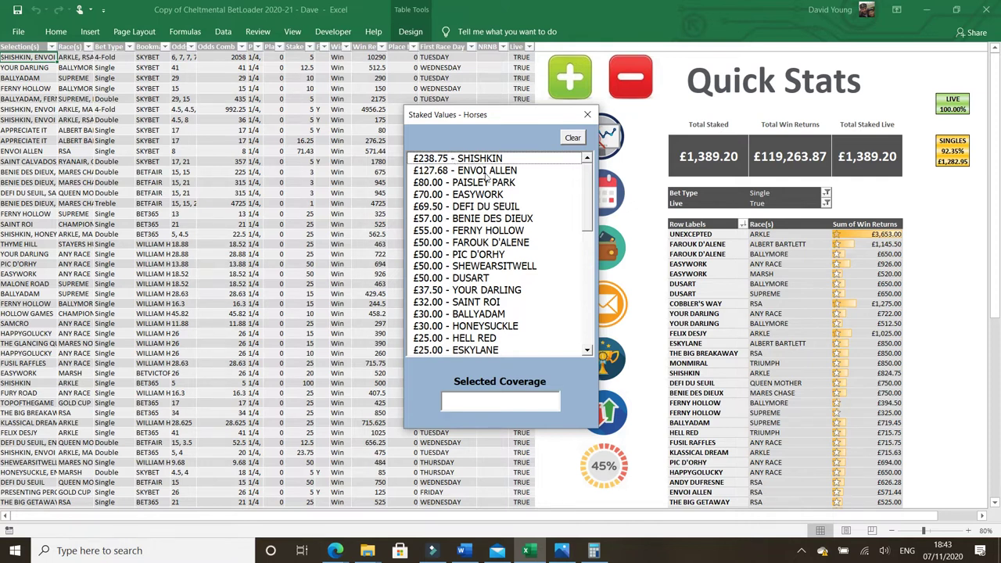
{"action": "left_click", "coordinate": [587, 114]}
View the Staked Values list for races, look through its live stakes and lost stakes, and close it
{"action": "left_click", "coordinate": [604, 358]}
{"action": "left_click", "coordinate": [552, 359]}
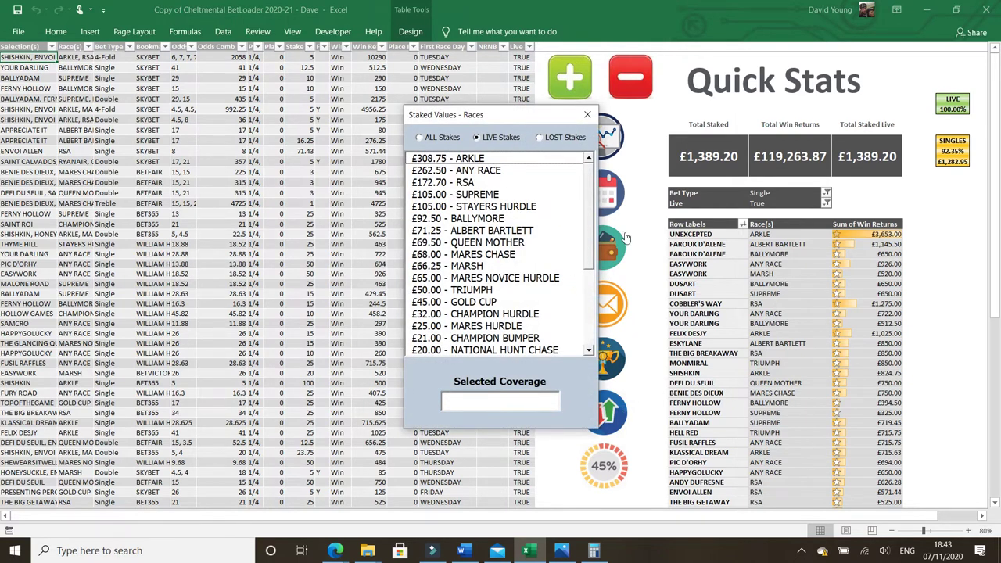
{"action": "scroll", "coordinate": [591, 207], "scroll_direction": "down", "scroll_amount": 4}
{"action": "scroll", "coordinate": [591, 207], "scroll_direction": "up", "scroll_amount": 4}
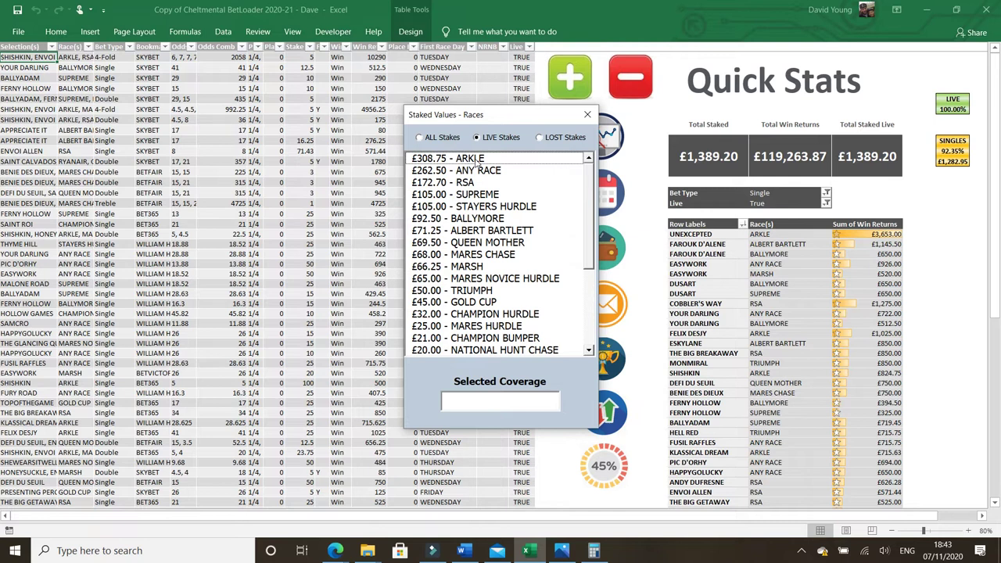
{"action": "left_click", "coordinate": [538, 138]}
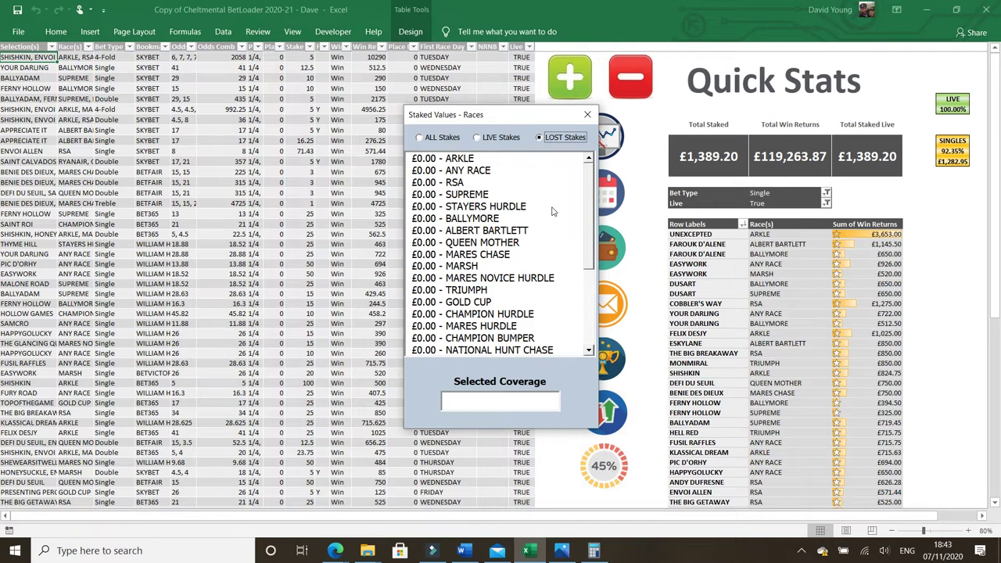
{"action": "left_click", "coordinate": [587, 115]}
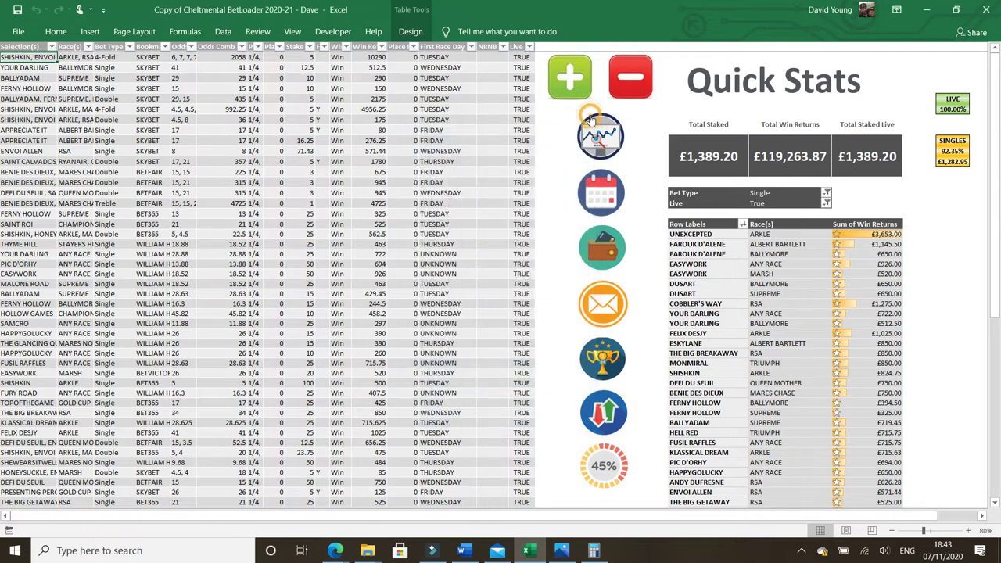
Open the Race Value Calculator and choose SUPREME as the race
{"action": "left_click", "coordinate": [616, 468]}
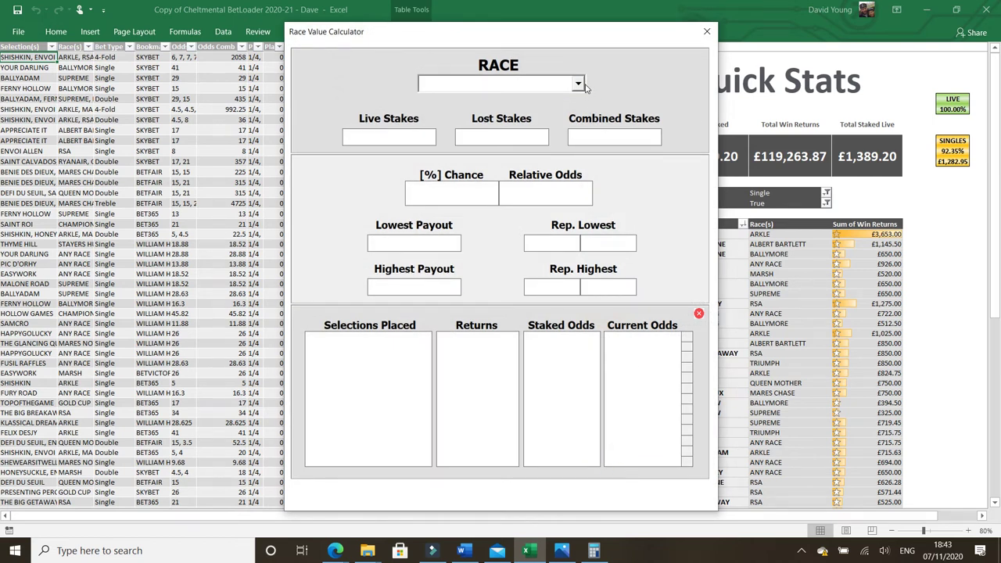
{"action": "left_click", "coordinate": [577, 84]}
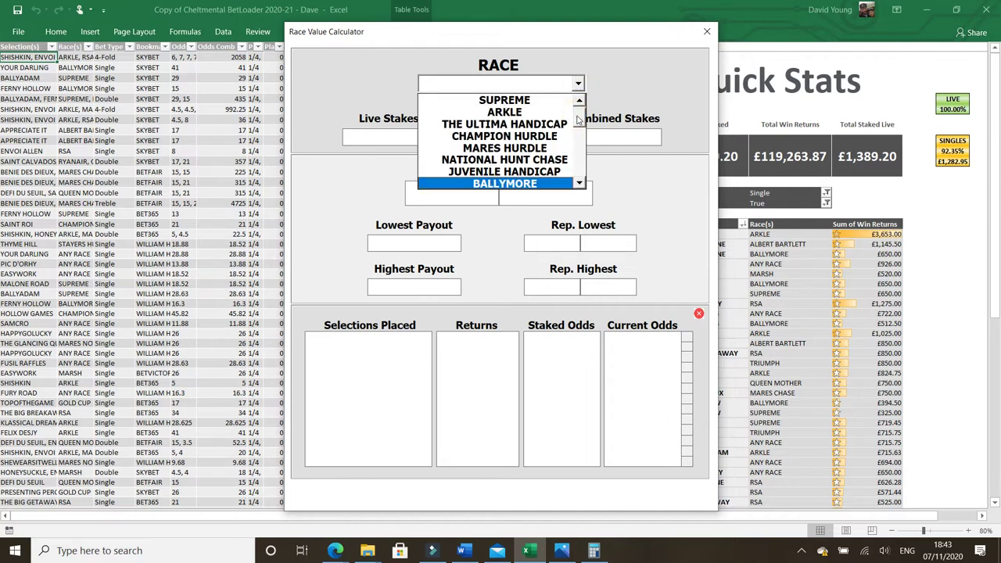
{"action": "scroll", "coordinate": [577, 123], "scroll_direction": "down", "scroll_amount": 1}
{"action": "mouse_move", "coordinate": [578, 123]}
{"action": "left_mouse_down"}
{"action": "mouse_move", "coordinate": [579, 180]}
{"action": "mouse_move", "coordinate": [588, 112]}
{"action": "left_mouse_up"}
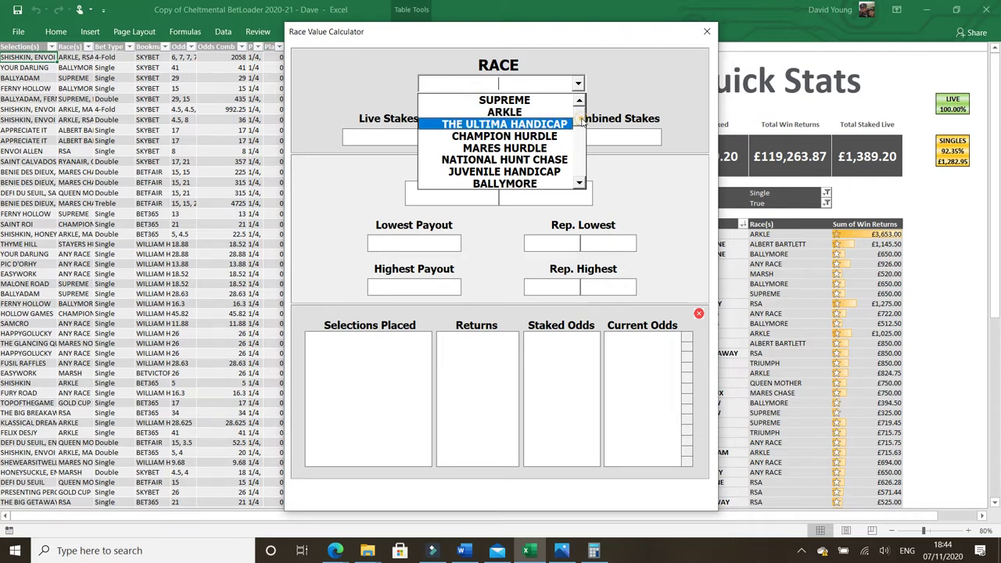
{"action": "left_click_drag", "start_coordinate": [579, 119], "coordinate": [580, 133]}
{"action": "scroll", "coordinate": [580, 125], "scroll_direction": "up", "scroll_amount": 1}
{"action": "left_click", "coordinate": [539, 100]}
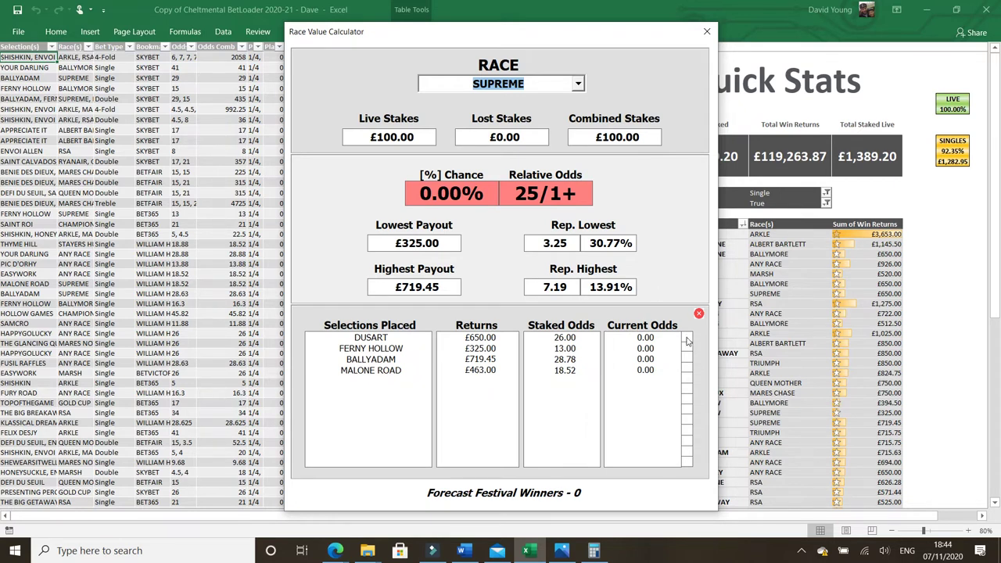
Set DUSART's current decimal odds to 17 in the Race Value Calculator
{"action": "left_click", "coordinate": [687, 341]}
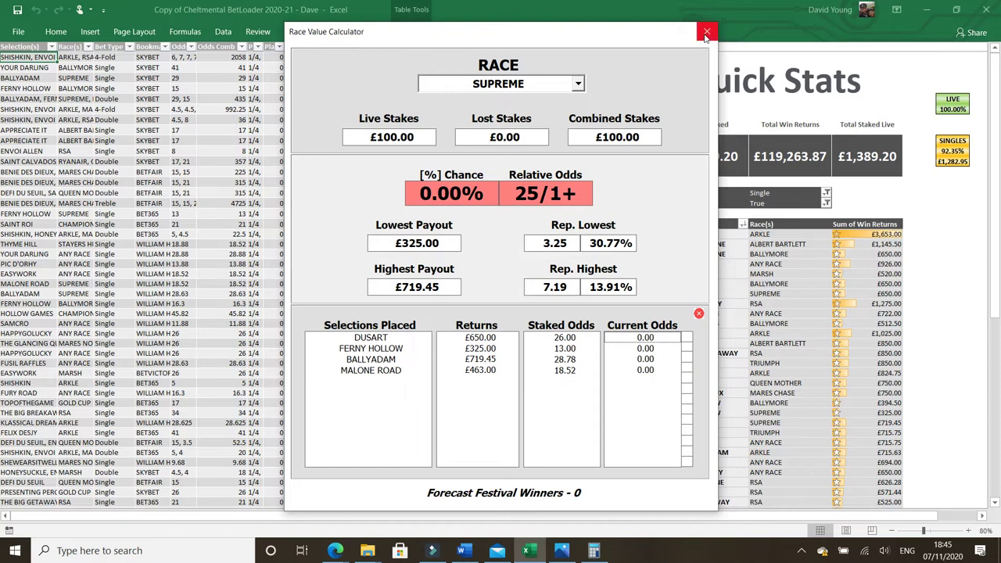
{"action": "left_click", "coordinate": [385, 340]}
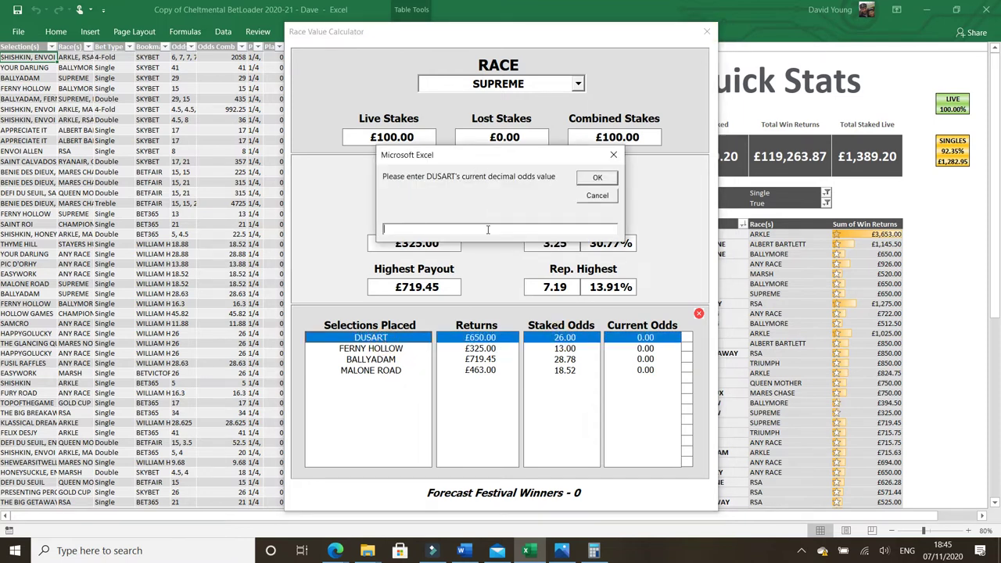
{"action": "type", "text": "17"}
{"action": "left_click", "coordinate": [609, 177]}
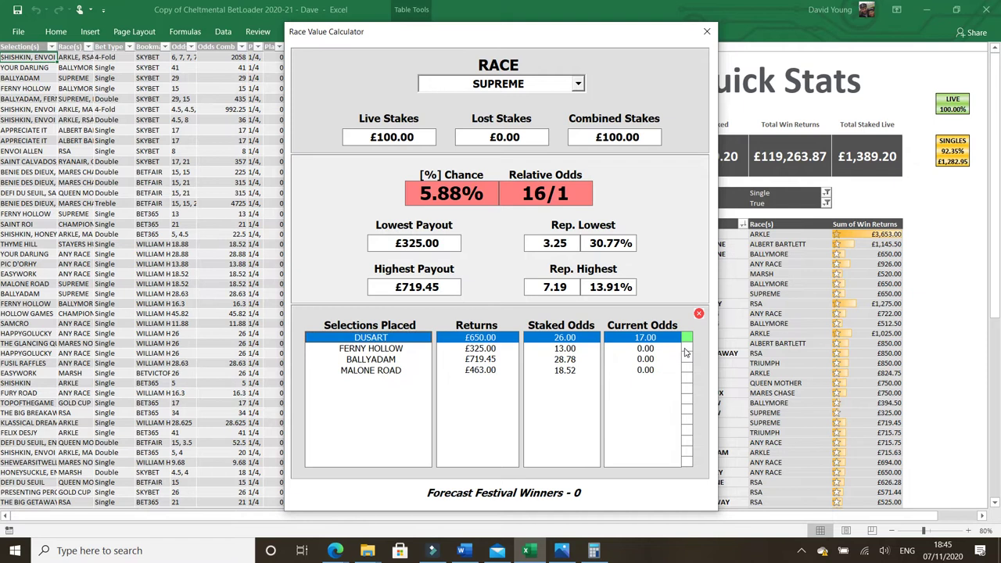
Set FERNY HOLLOW's current decimal odds to 11 in the Race Value Calculator
{"action": "left_click", "coordinate": [399, 349]}
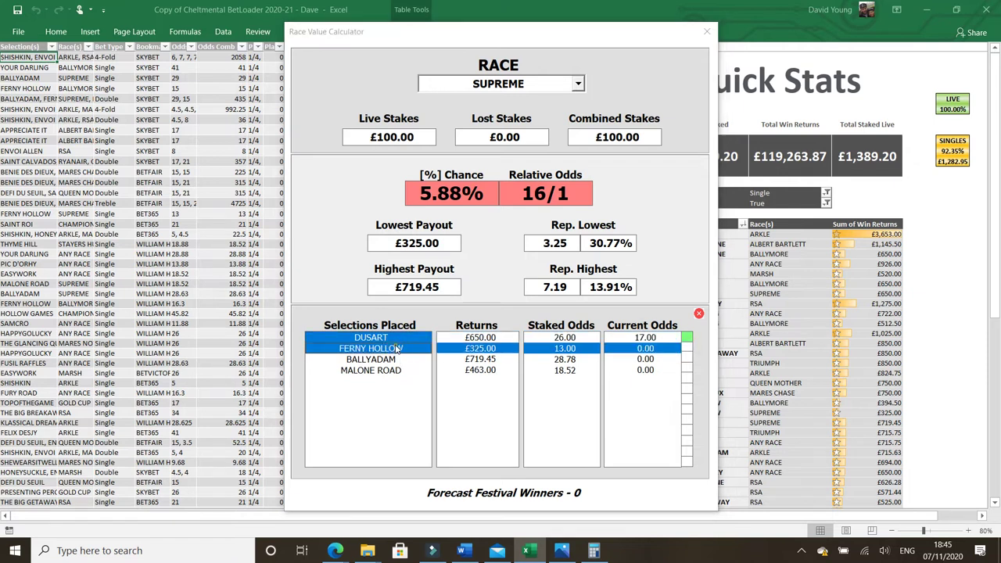
{"action": "double_click", "coordinate": [398, 349]}
{"action": "type", "text": "1"}
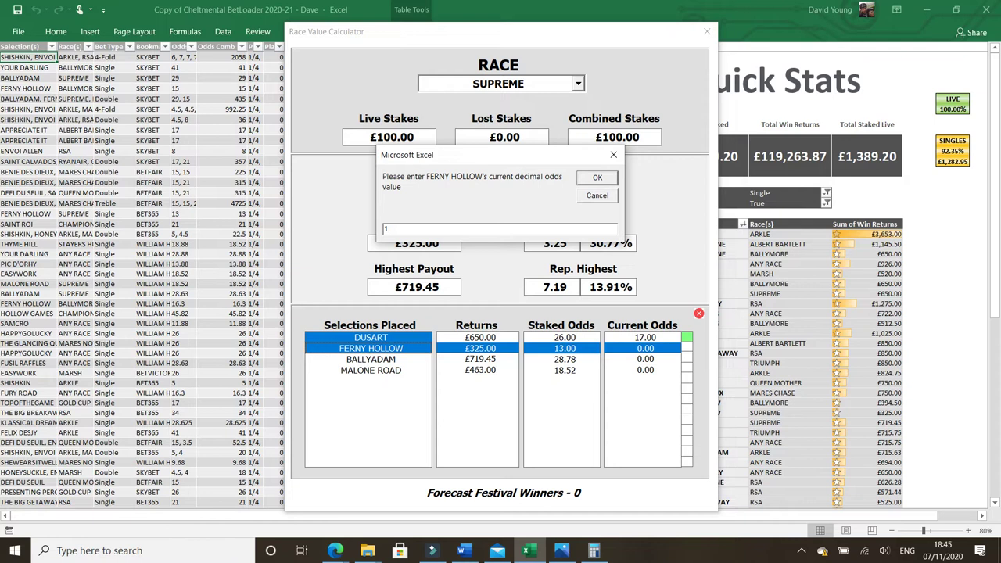
{"action": "type", "text": "1"}
{"action": "left_click", "coordinate": [597, 177]}
Set the current decimal odds to 15 for BALLYADAM and 51 for MALONE ROAD in the Race Value Calculator
{"action": "double_click", "coordinate": [391, 361]}
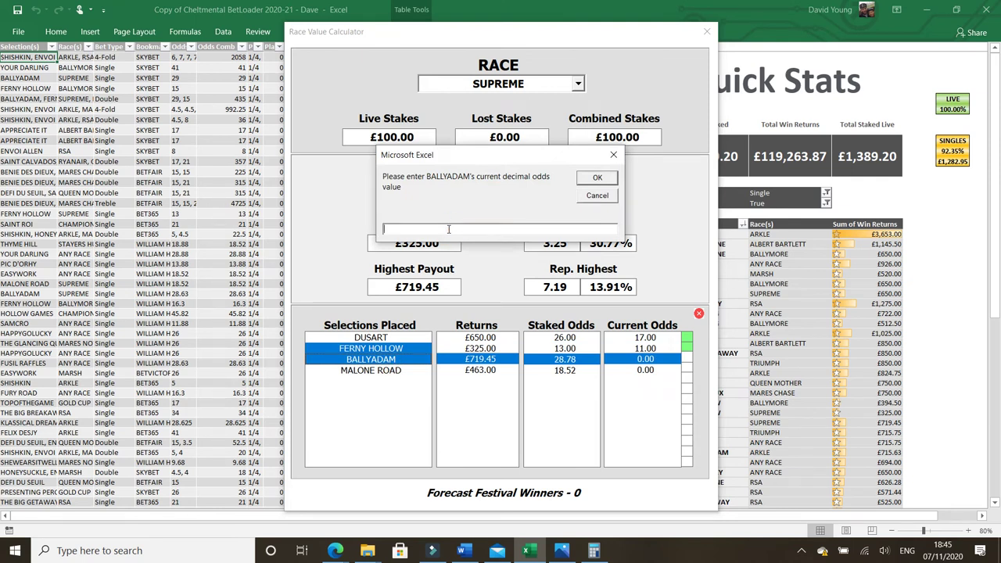
{"action": "type", "text": "15"}
{"action": "left_click", "coordinate": [597, 178]}
{"action": "left_click", "coordinate": [387, 370]}
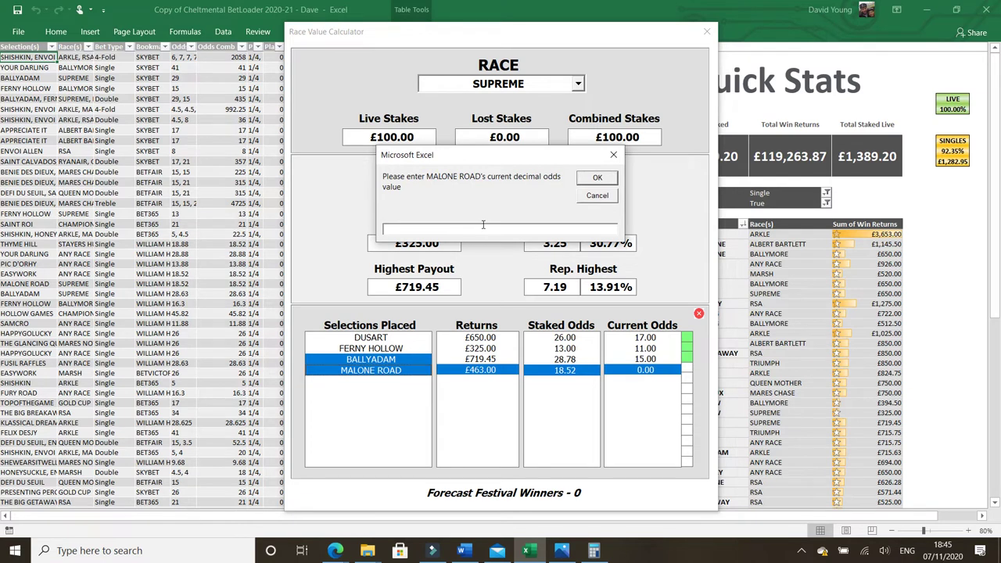
{"action": "type", "text": "51"}
{"action": "left_click", "coordinate": [597, 177]}
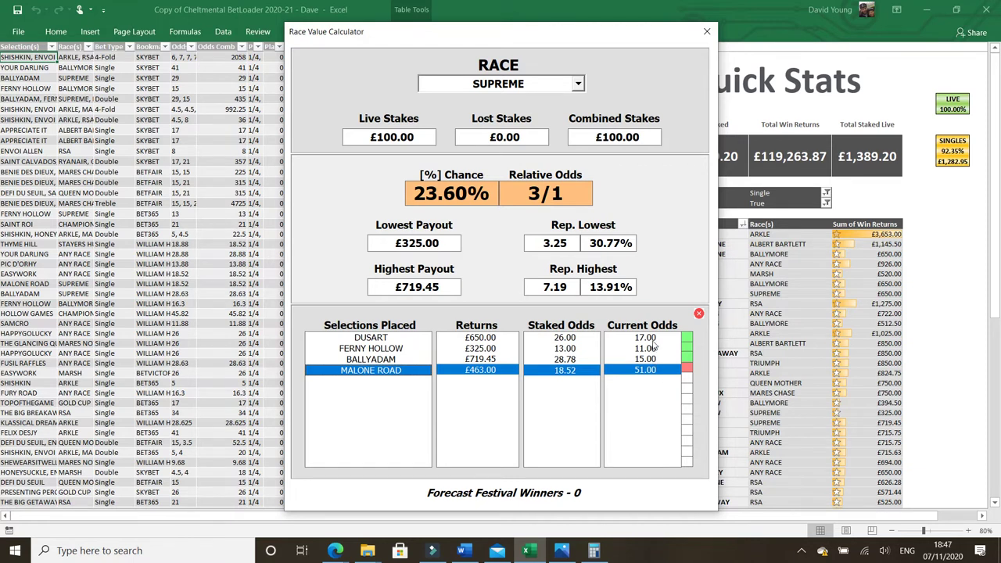
Clear the stored current odds for every race, and reload the SUPREME race by switching to ARKLE and back
{"action": "left_click", "coordinate": [698, 314]}
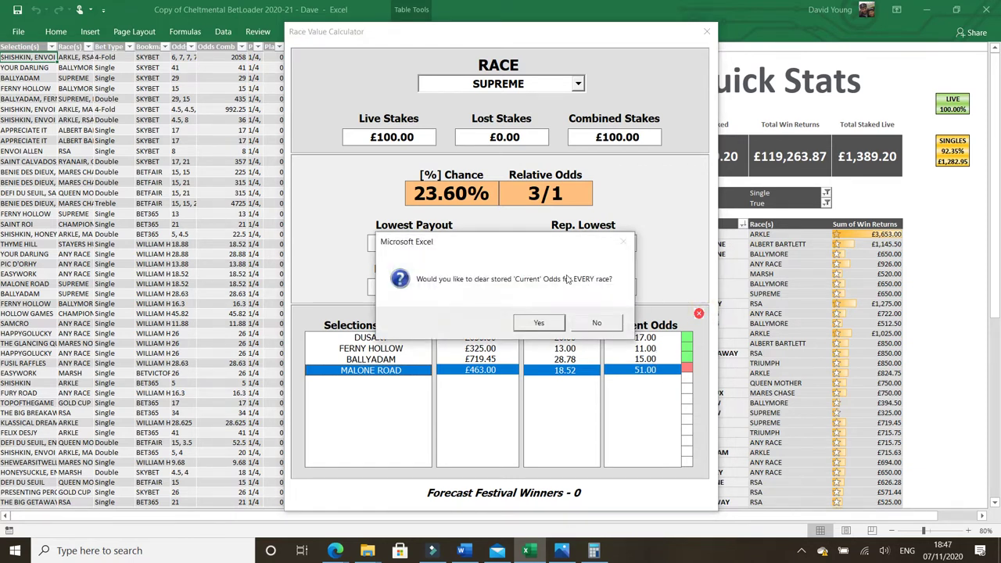
{"action": "left_click", "coordinate": [539, 322]}
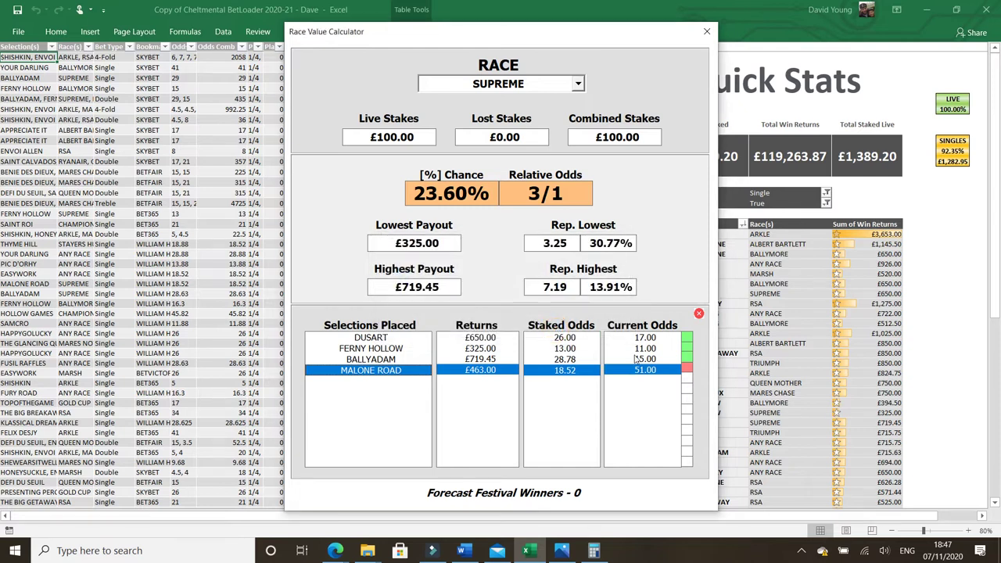
{"action": "left_click", "coordinate": [577, 83]}
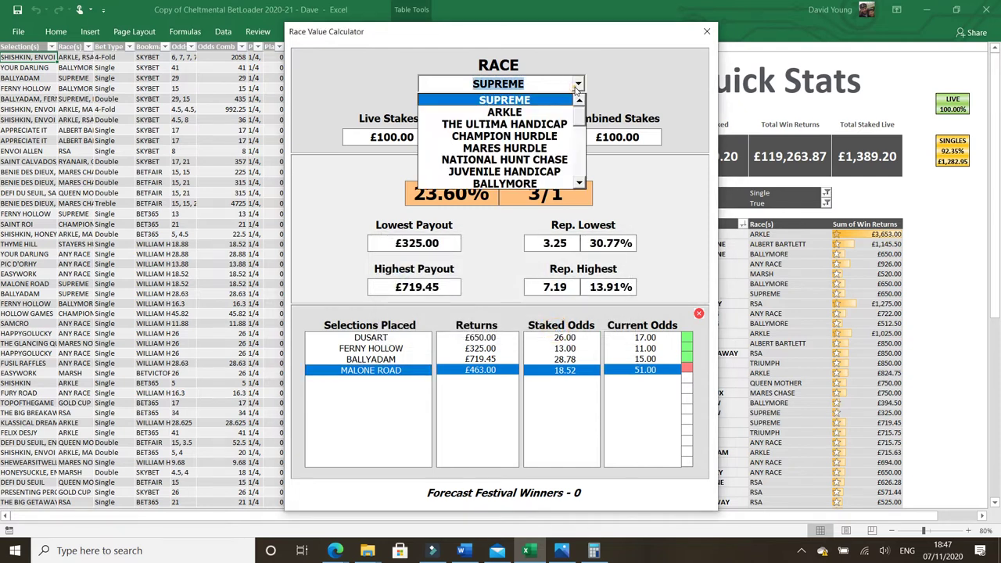
{"action": "left_click", "coordinate": [546, 115]}
{"action": "left_click", "coordinate": [577, 84]}
{"action": "left_click", "coordinate": [579, 100]}
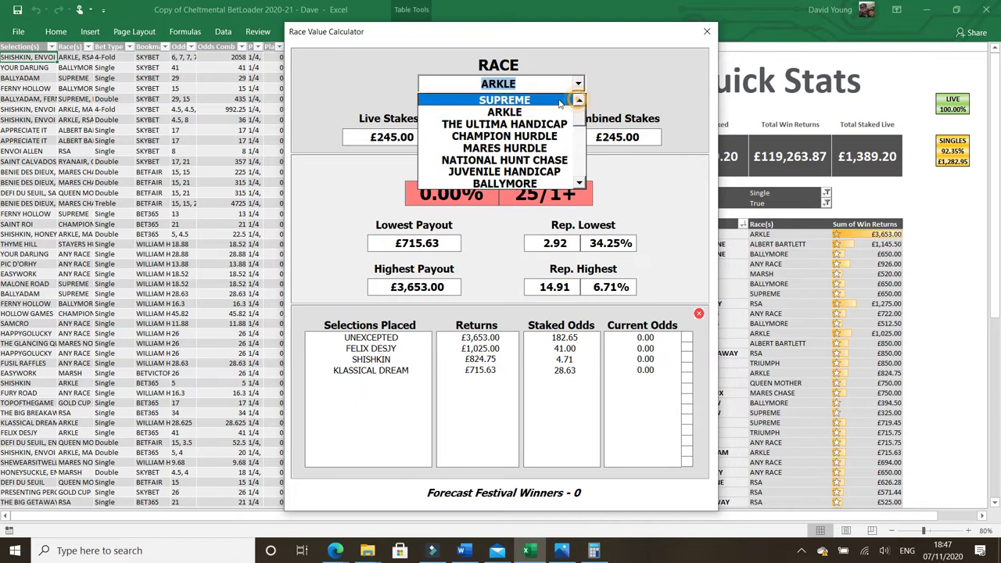
{"action": "left_click", "coordinate": [557, 100]}
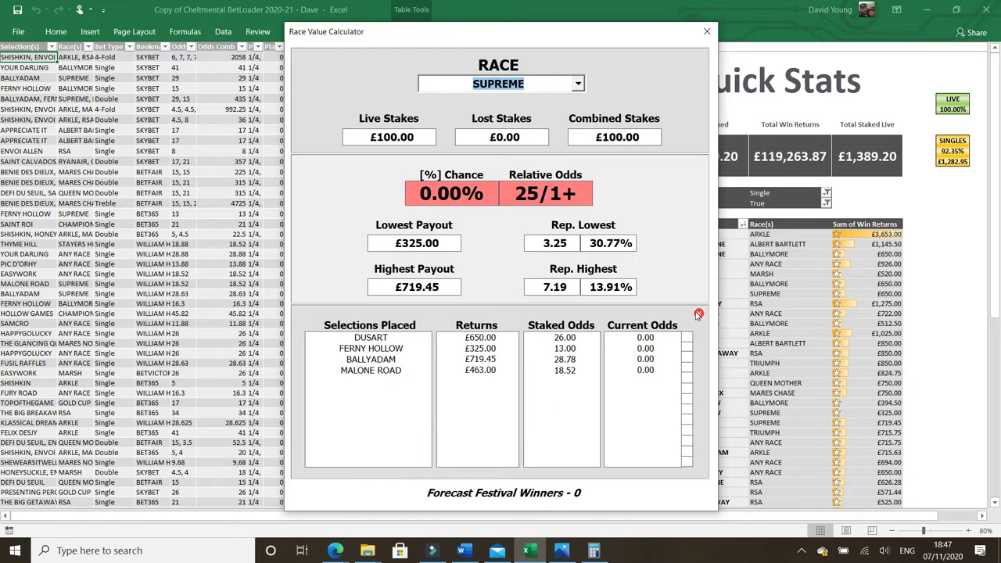
View the ARKLE race in the Race Value Calculator and close the calculator
{"action": "left_click", "coordinate": [577, 83]}
{"action": "left_click", "coordinate": [525, 108]}
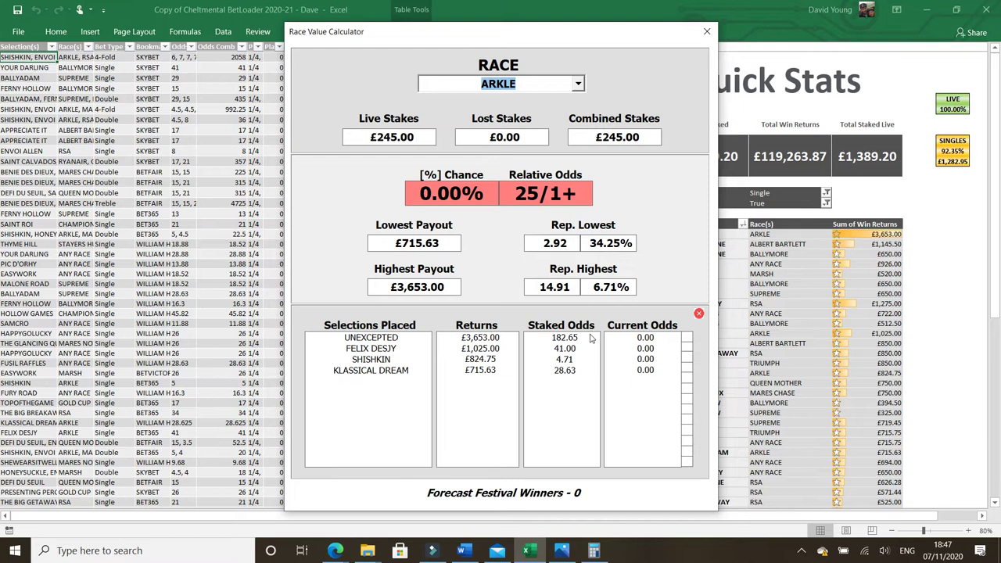
{"action": "left_click", "coordinate": [707, 31]}
Start a new bet entry with BENIE DES DIEUX as the selection and MARES CHASE as the race
{"action": "left_click", "coordinate": [568, 84]}
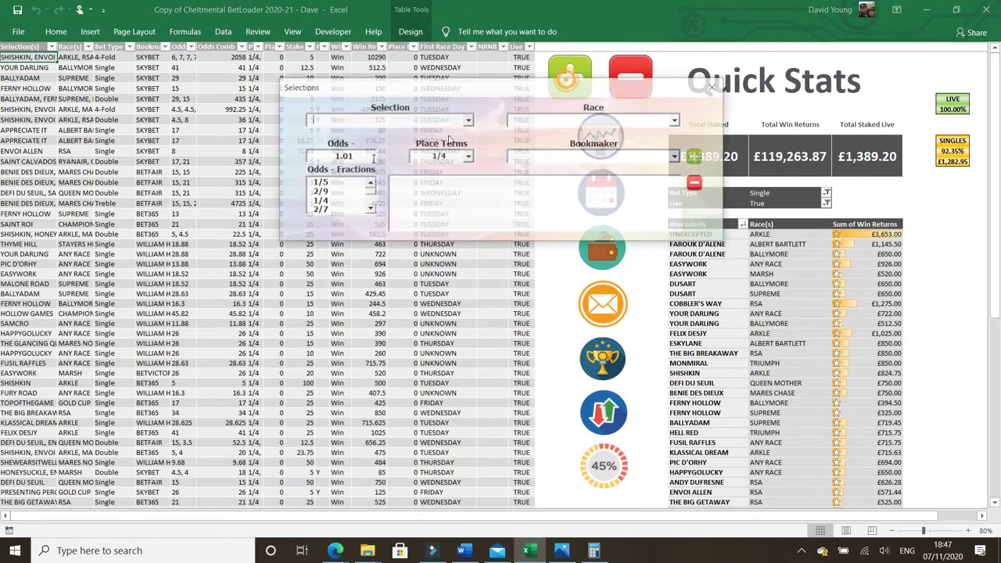
{"action": "type", "text": "BENIE DES DIEUX"}
{"action": "key", "text": "Tab"}
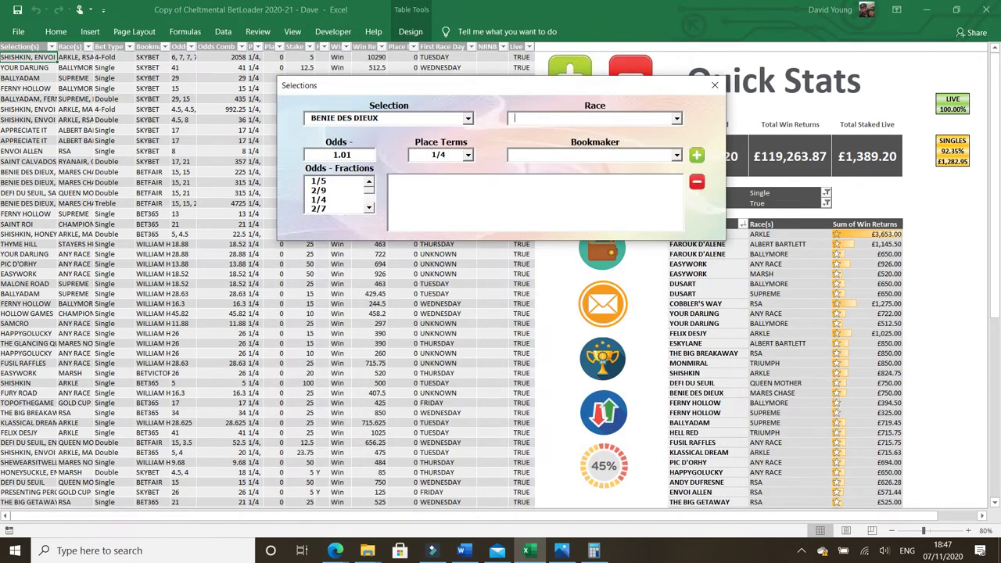
{"action": "type", "text": "MARES C"}
{"action": "key", "text": "Tab"}
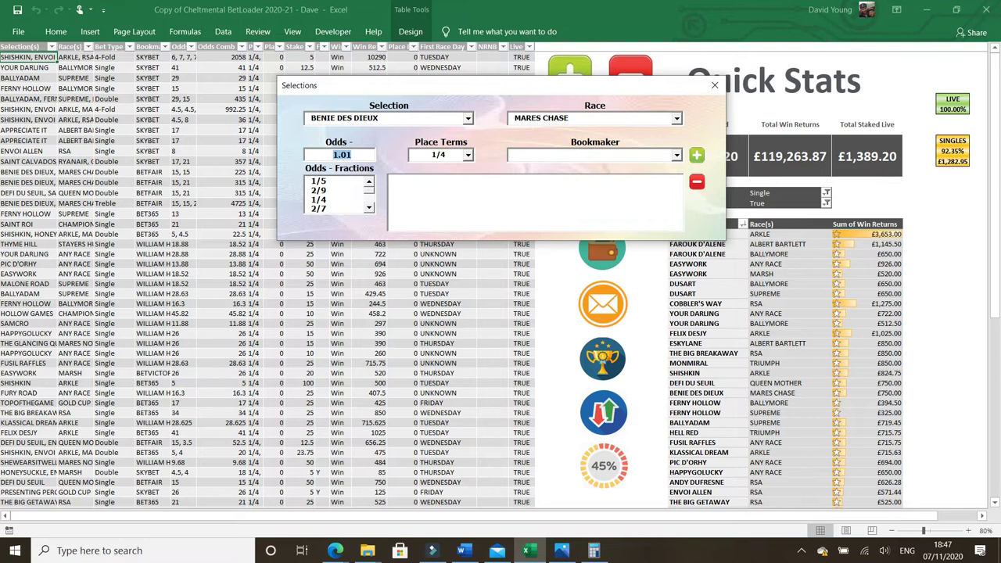
Add the selection at odds of 13 with BET365 as bookmaker, and submit it as a single with a stake of 25
{"action": "type", "text": "13"}
{"action": "key", "text": "Tab"}
{"action": "key", "text": "Tab"}
{"action": "type", "text": "BE"}
{"action": "left_click", "coordinate": [696, 155]}
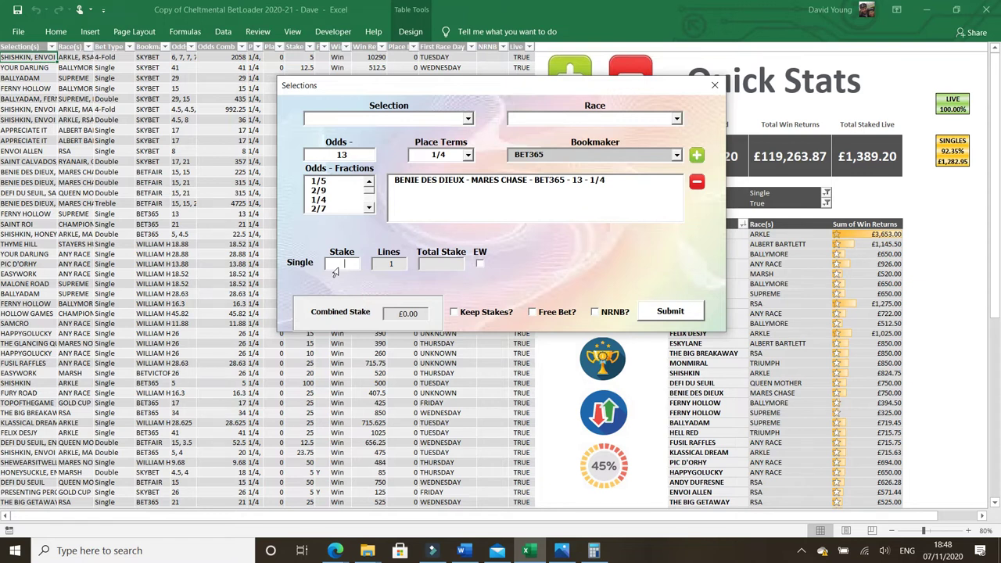
{"action": "type", "text": "25"}
{"action": "left_click", "coordinate": [691, 311]}
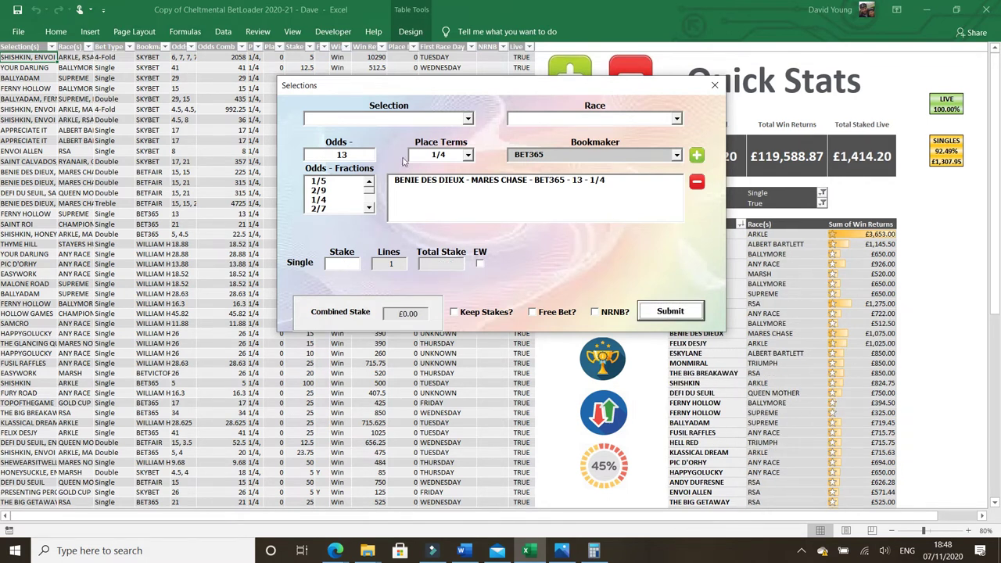
Add FERNY HOLLOW in the SUPREME at odds of 11 to the bet's selections
{"action": "left_click", "coordinate": [390, 118]}
{"action": "type", "text": "FERNY HOLLOW"}
{"action": "key", "text": "Tab"}
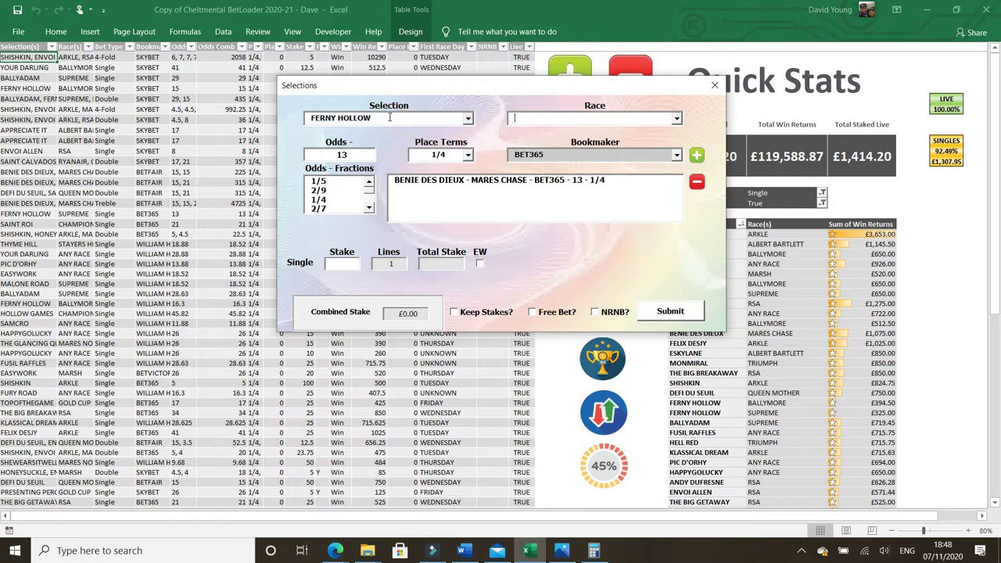
{"action": "type", "text": "SUPREME"}
{"action": "key", "text": "Tab"}
{"action": "type", "text": "11"}
{"action": "left_click", "coordinate": [696, 156]}
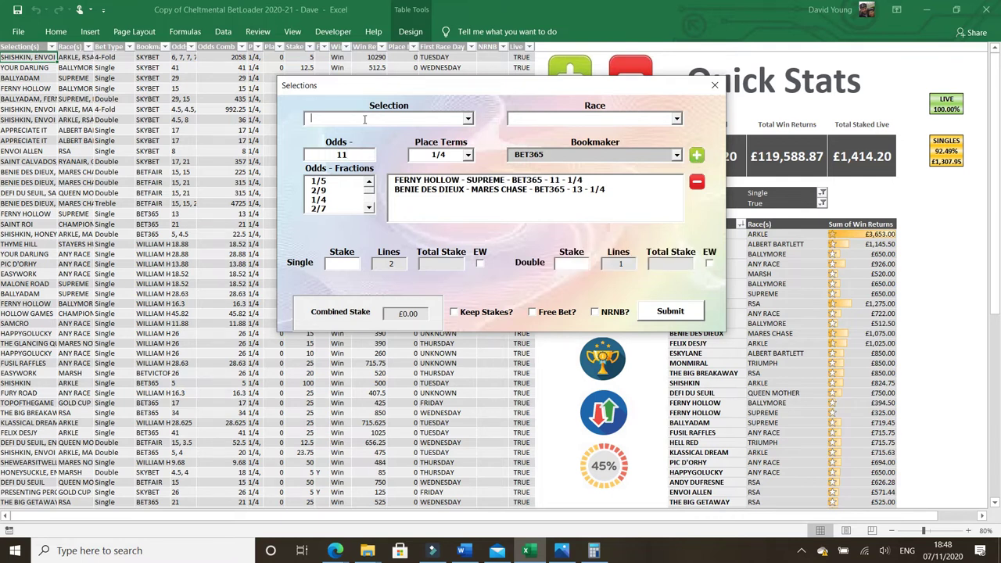
Add APPRECIATE IT in the BALLYMORE at odds of 15 to the bet's selections
{"action": "type", "text": "APPRECIATE IT"}
{"action": "key", "text": "Tab"}
{"action": "type", "text": "B"}
{"action": "key", "text": "Tab"}
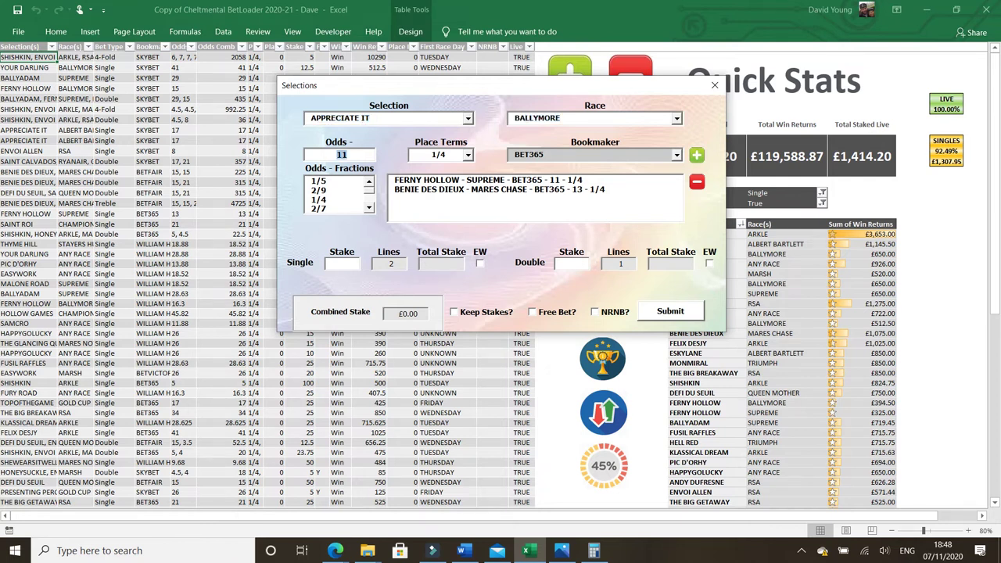
{"action": "type", "text": "15"}
{"action": "left_click", "coordinate": [697, 156]}
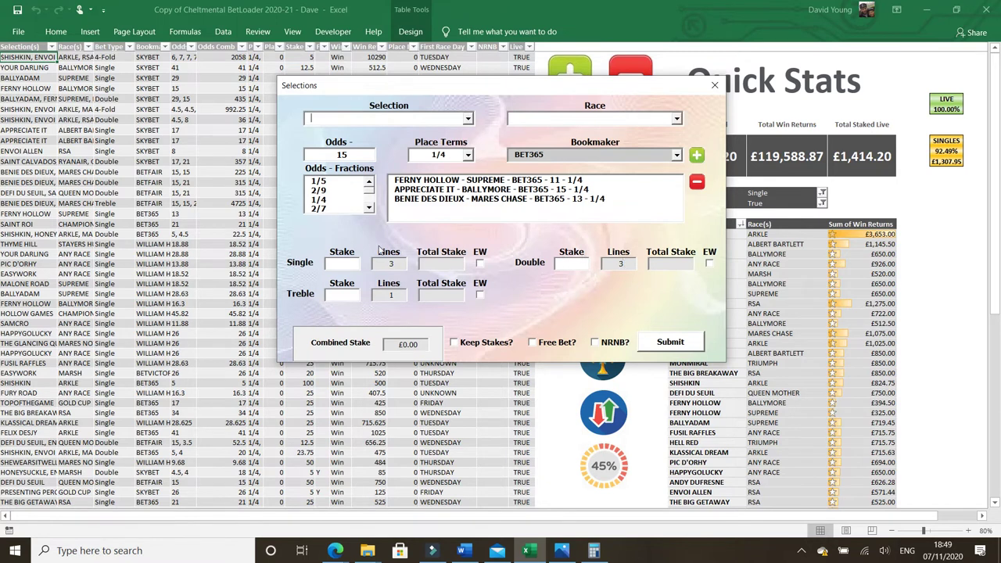
Set the stakes to 7 for the doubles and 2.75 for the treble, and submit the bets
{"action": "left_click", "coordinate": [334, 268]}
{"action": "left_click", "coordinate": [583, 270]}
{"action": "left_click", "coordinate": [344, 293]}
{"action": "left_click", "coordinate": [560, 266]}
{"action": "type", "text": "7"}
{"action": "key", "text": "Tab"}
{"action": "type", "text": "2.75"}
{"action": "left_click", "coordinate": [678, 345]}
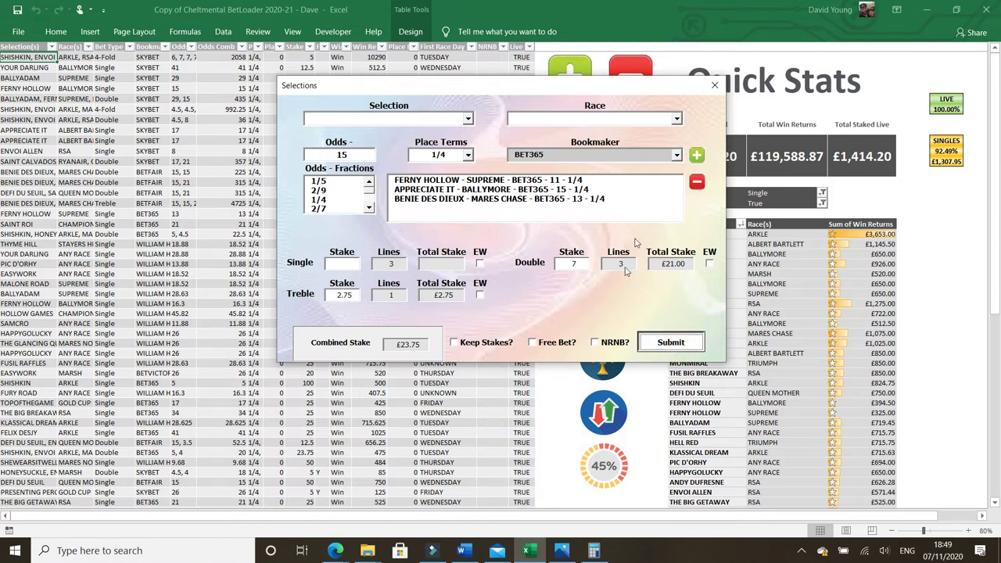
Remove all three selections from the bet entry form and close it
{"action": "left_click", "coordinate": [571, 180]}
{"action": "left_click", "coordinate": [580, 190]}
{"action": "left_click", "coordinate": [597, 198]}
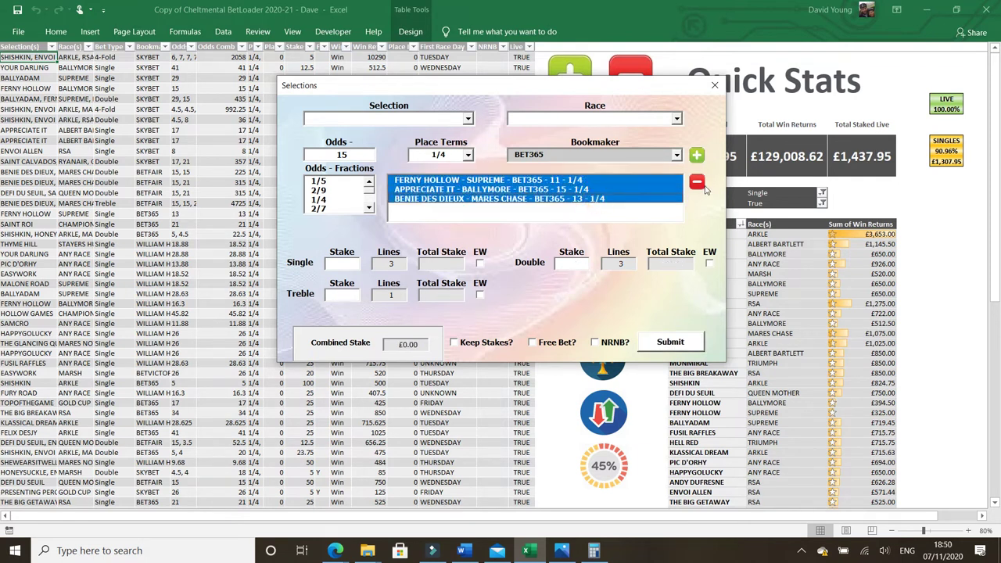
{"action": "left_click", "coordinate": [697, 181]}
{"action": "left_click", "coordinate": [712, 91]}
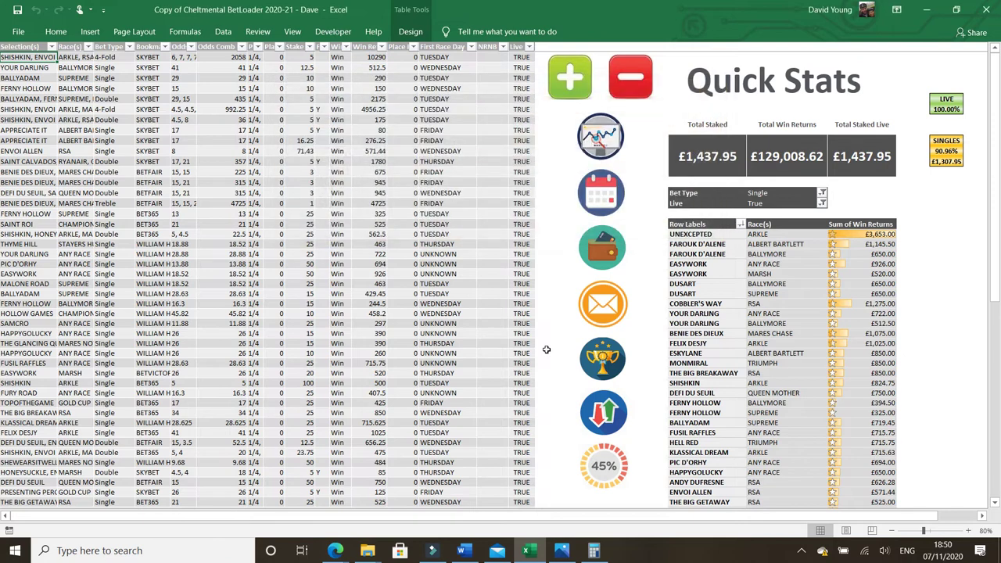
Examine the FERNY HOLLOW single and multiple bets in the Day 1 Tuesday view, and return to the home sheet
{"action": "left_click", "coordinate": [601, 205]}
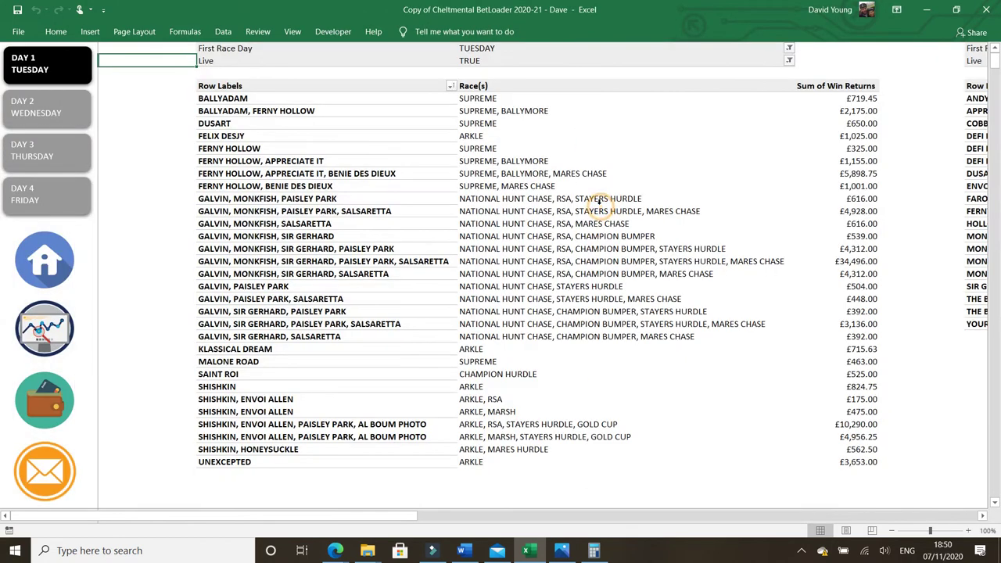
{"action": "left_click_drag", "start_coordinate": [254, 149], "coordinate": [697, 187]}
{"action": "left_click_drag", "start_coordinate": [809, 181], "coordinate": [856, 172]}
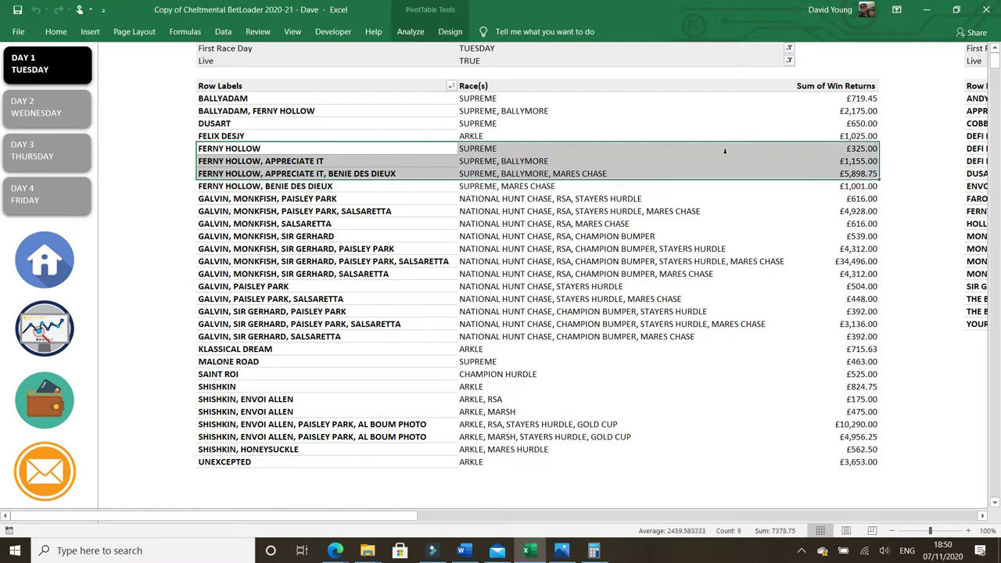
{"action": "left_click", "coordinate": [63, 255]}
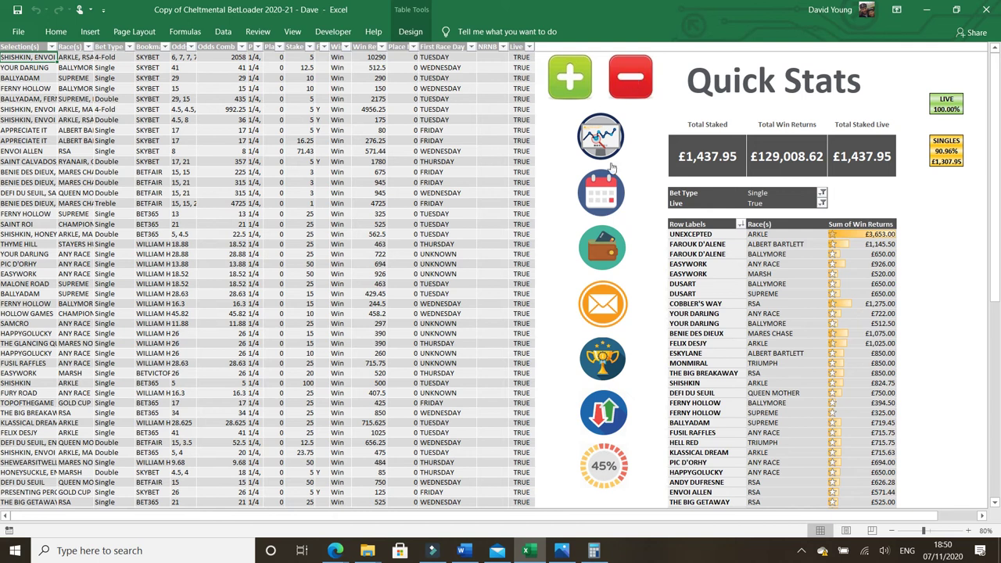
Locate the UNEXCEPTED bet for the ARKLE in the main bets table and highlight its row to read its details
{"action": "left_click", "coordinate": [713, 233]}
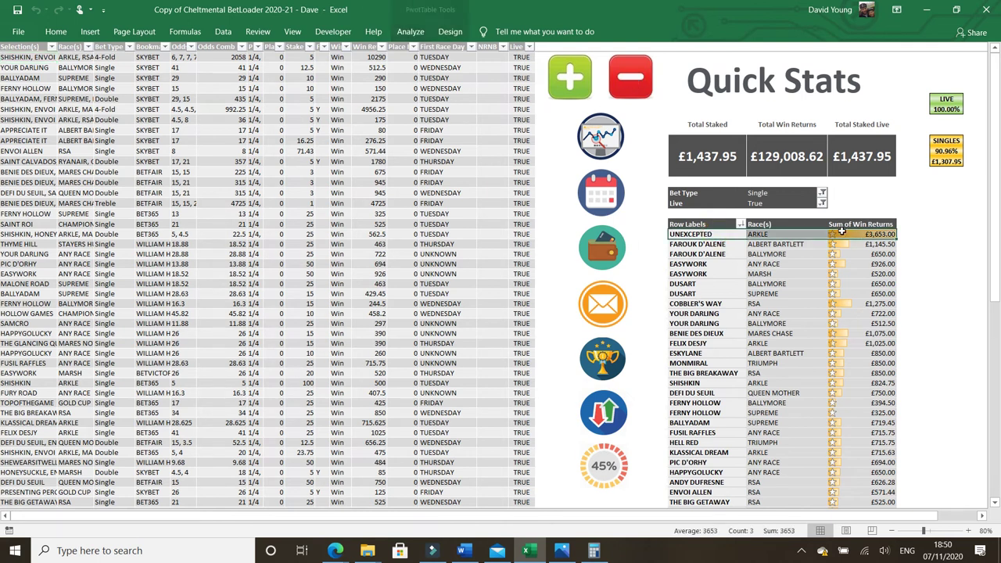
{"action": "left_click", "coordinate": [29, 243]}
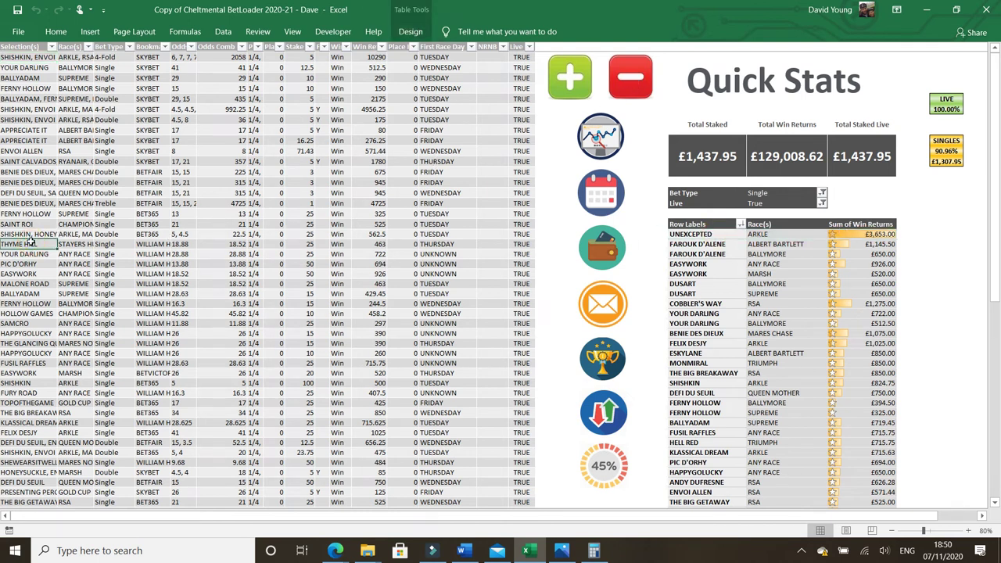
{"action": "key", "text": "Down"}
{"action": "key", "text": "Down"}
{"action": "key", "text": "Down"}
{"action": "key", "text": "Down"}
{"action": "key", "text": "Down"}
{"action": "key", "text": "Down"}
{"action": "key", "text": "Down"}
{"action": "key", "text": "Down"}
{"action": "key", "text": "Down"}
{"action": "key", "text": "Down"}
{"action": "key", "text": "Down"}
{"action": "key", "text": "Down"}
{"action": "key", "text": "Down"}
{"action": "key", "text": "Down"}
{"action": "key", "text": "Down"}
{"action": "key", "text": "Down"}
{"action": "key", "text": "Down"}
{"action": "key", "text": "Down"}
{"action": "key", "text": "Down"}
{"action": "key", "text": "Down"}
{"action": "key", "text": "Down"}
{"action": "key", "text": "Down"}
{"action": "key", "text": "Down"}
{"action": "key", "text": "Down"}
{"action": "key", "text": "Down"}
{"action": "key", "text": "Down"}
{"action": "key", "text": "Down"}
{"action": "key", "text": "Down"}
{"action": "key", "text": "Down"}
{"action": "key", "text": "Down"}
{"action": "key", "text": "Down"}
{"action": "key", "text": "Down"}
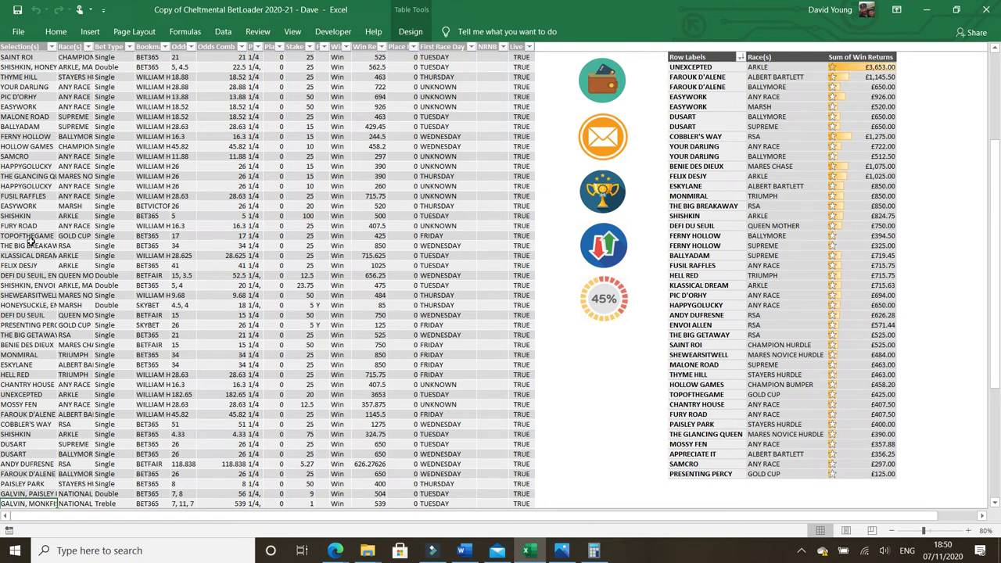
{"action": "key", "text": "Up"}
{"action": "key", "text": "Up"}
{"action": "key", "text": "Up"}
{"action": "key", "text": "Up"}
{"action": "key", "text": "Up"}
{"action": "key", "text": "Up"}
{"action": "key", "text": "Up"}
{"action": "key", "text": "Up"}
{"action": "key", "text": "Up"}
{"action": "key", "text": "Up"}
{"action": "key", "text": "Up"}
{"action": "left_click", "coordinate": [190, 316]}
{"action": "left_click_drag", "start_coordinate": [16, 394], "coordinate": [516, 395]}
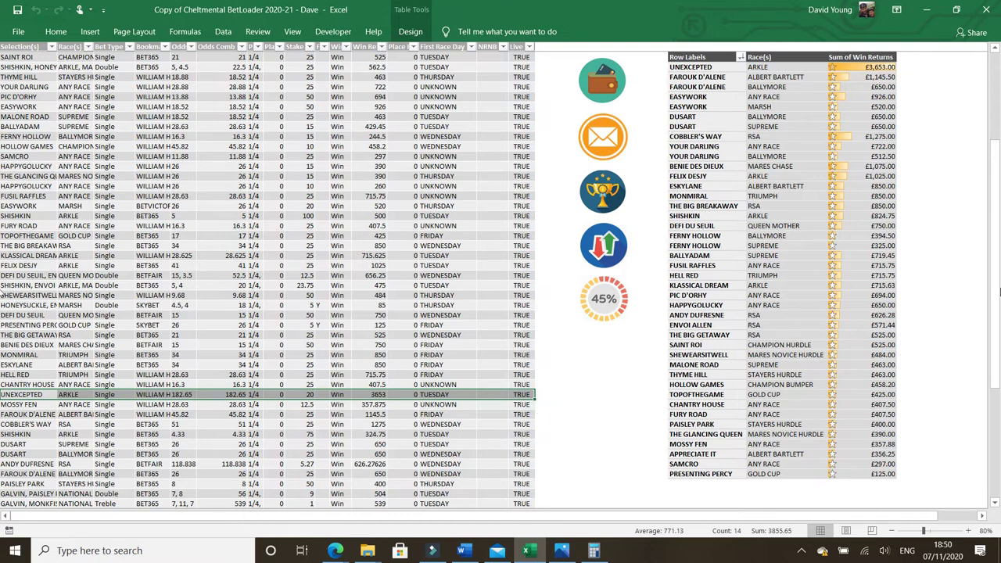
{"action": "scroll", "coordinate": [903, 123], "scroll_direction": "up", "scroll_amount": 6}
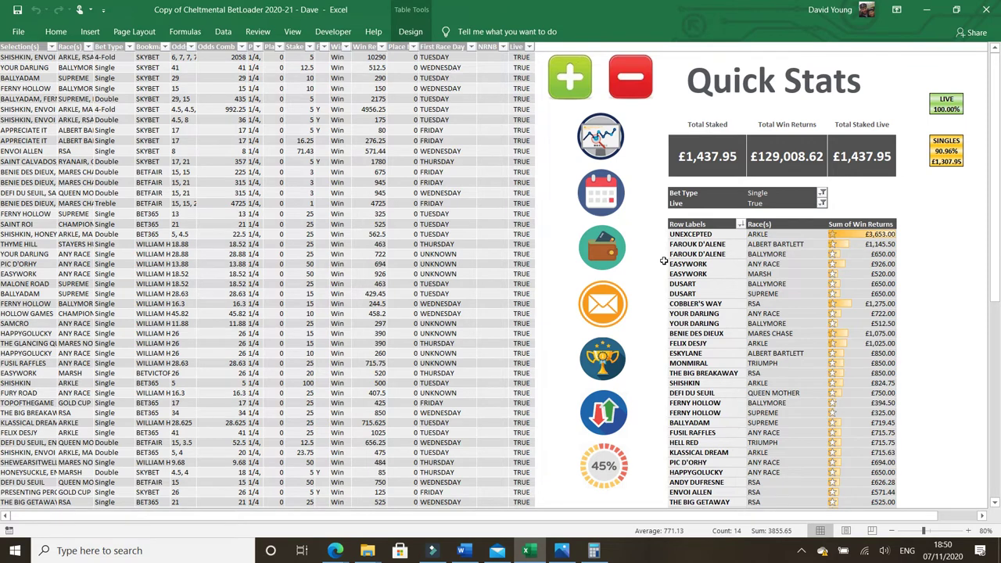
Switch to the Racing Post page in Edge to view UNEXCEPTED's race record, and close it to return to the workbook
{"action": "mouse_move", "coordinate": [334, 551]}
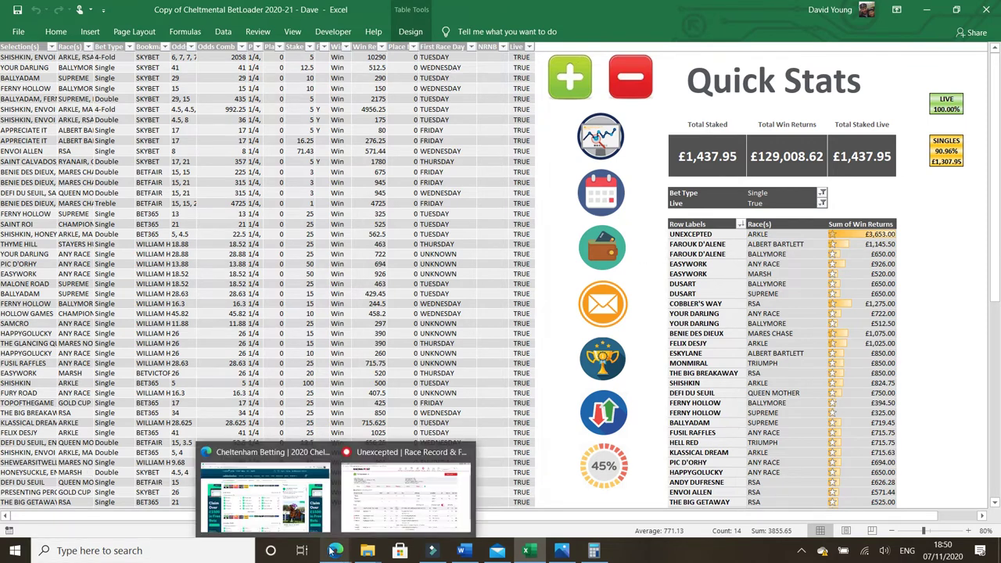
{"action": "left_click", "coordinate": [400, 506]}
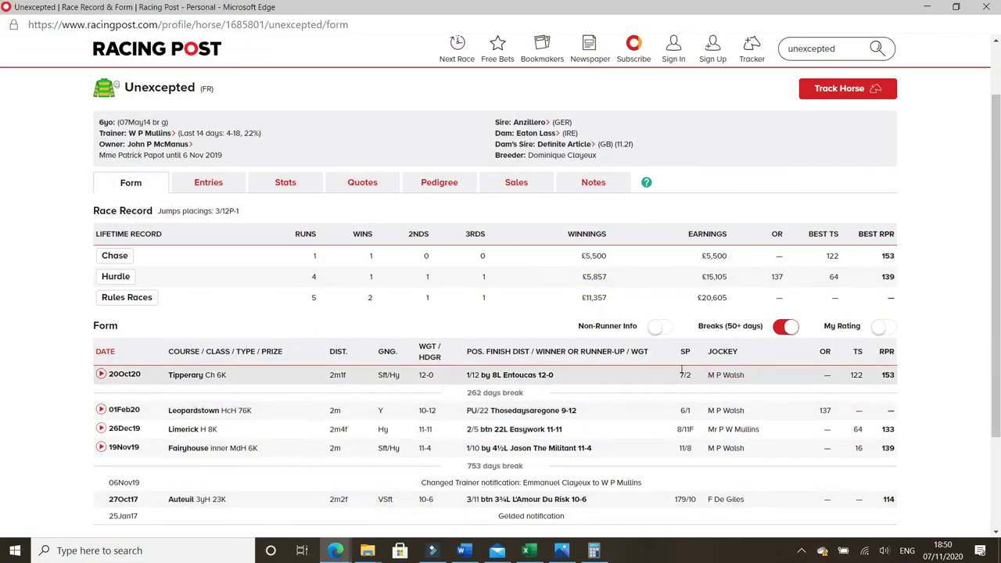
{"action": "left_click", "coordinate": [985, 10]}
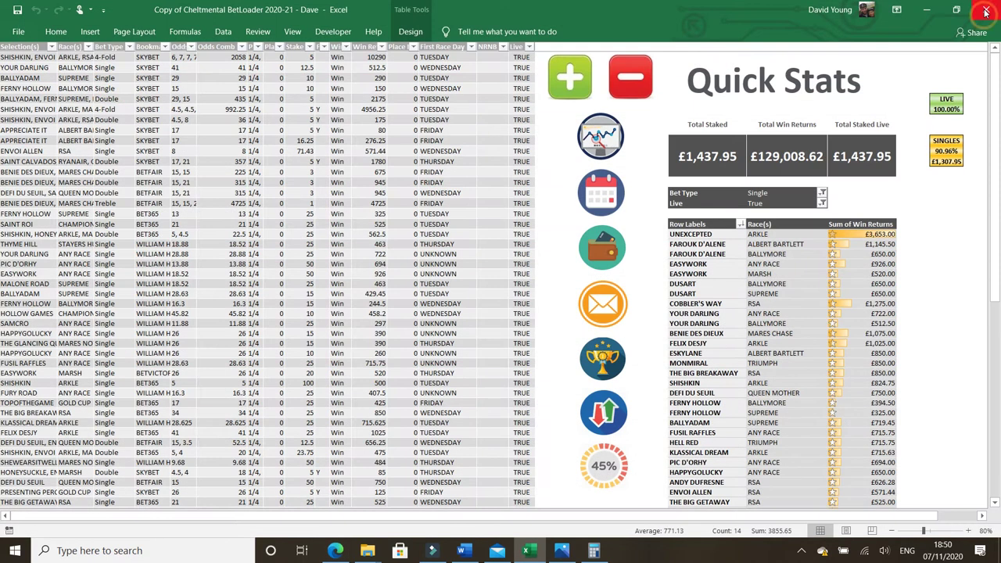
Search the remove-entries form for UNEXCEPTED, select its ARKLE bet with William Hill, and close the form without removing it
{"action": "left_click", "coordinate": [878, 234]}
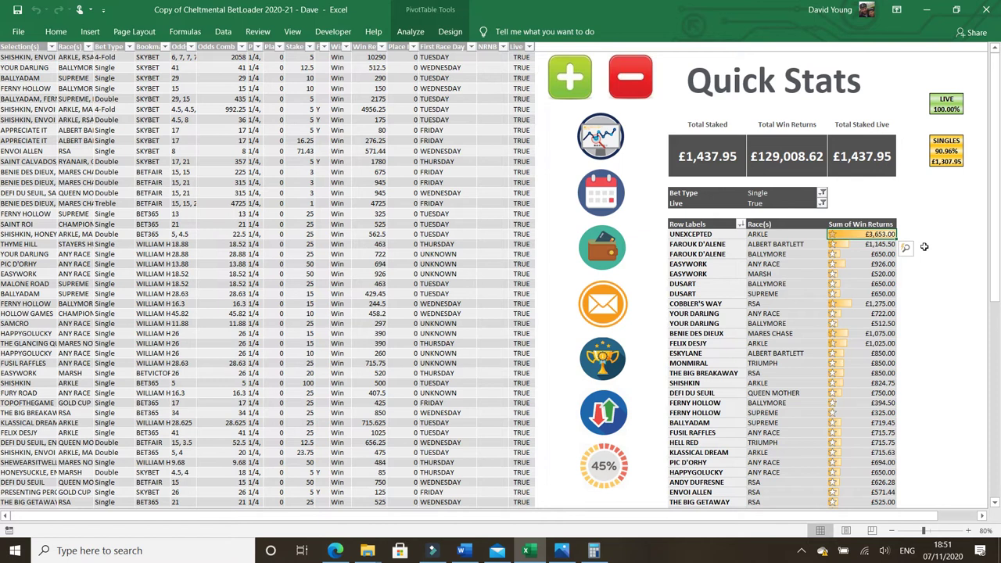
{"action": "left_click", "coordinate": [635, 78]}
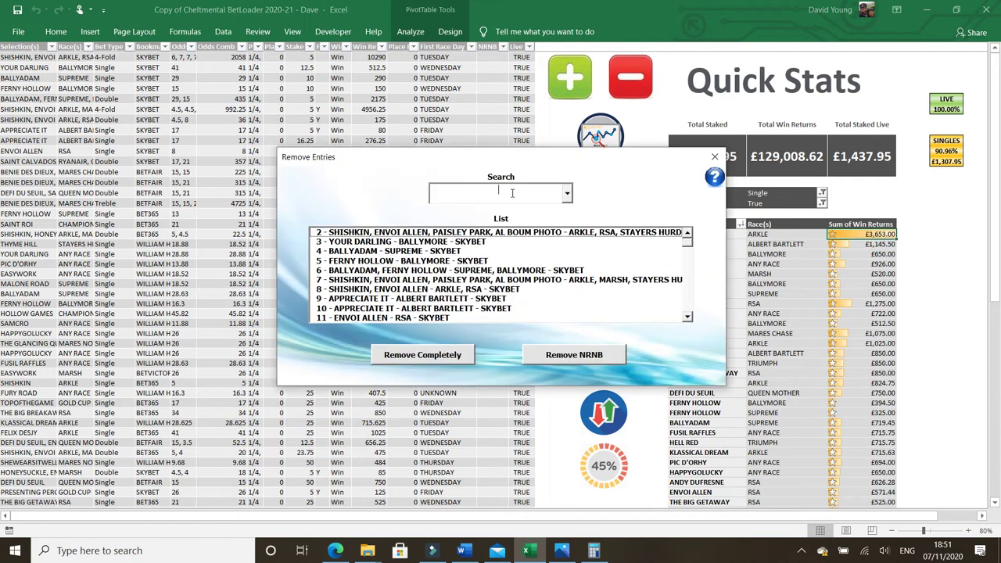
{"action": "type", "text": "UNEXCEPTED"}
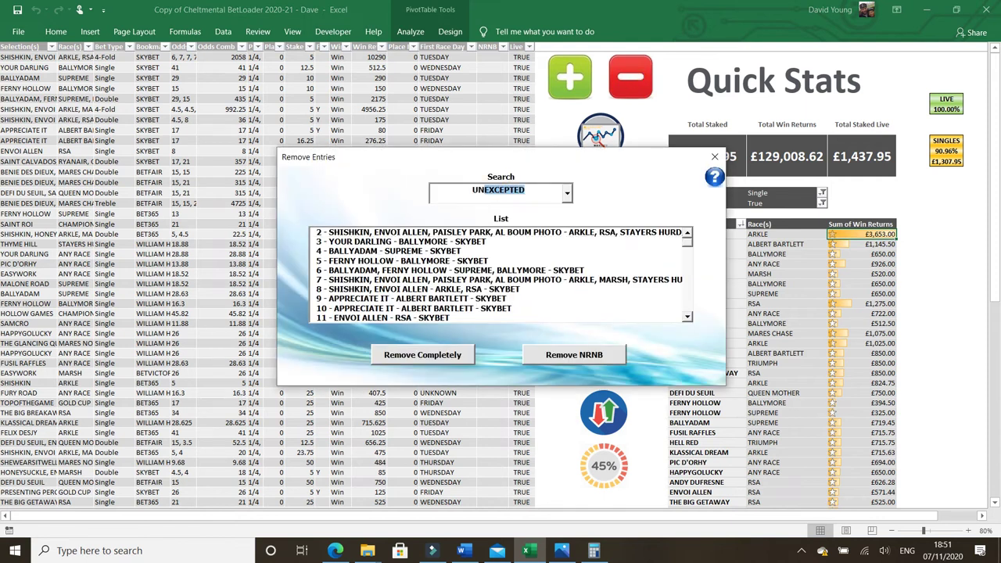
{"action": "left_click_drag", "start_coordinate": [688, 243], "coordinate": [689, 286]}
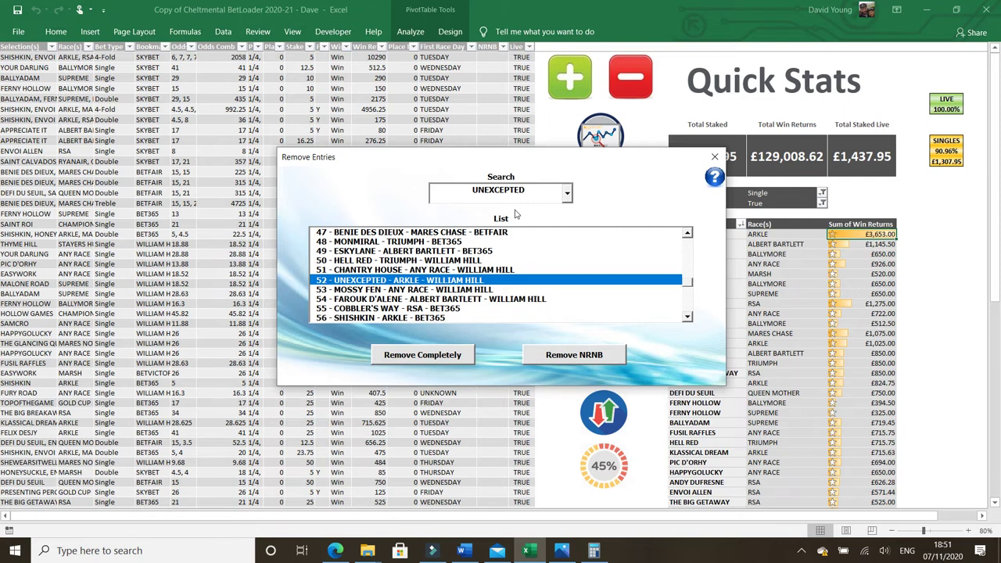
{"action": "left_click", "coordinate": [453, 283]}
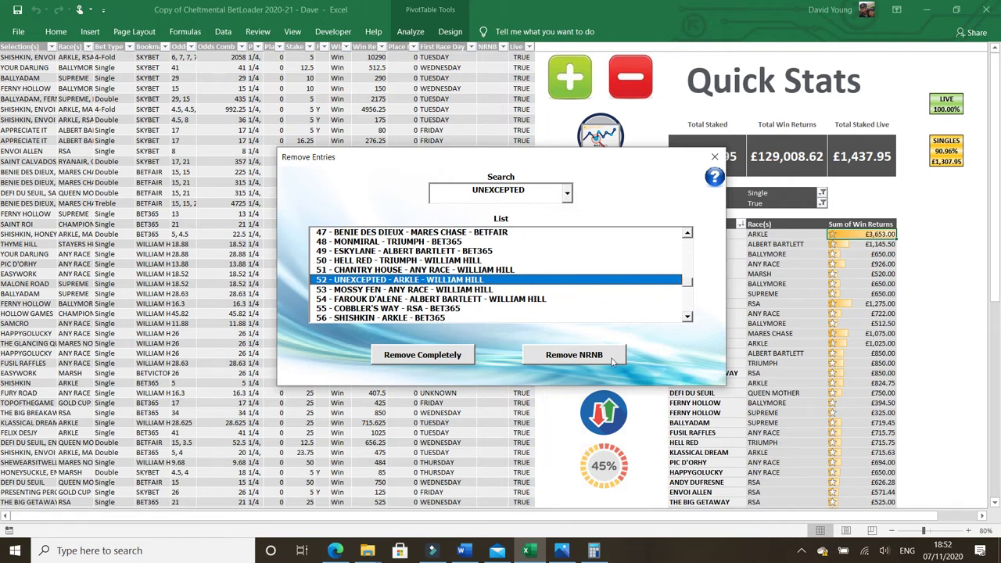
{"action": "left_click", "coordinate": [715, 156]}
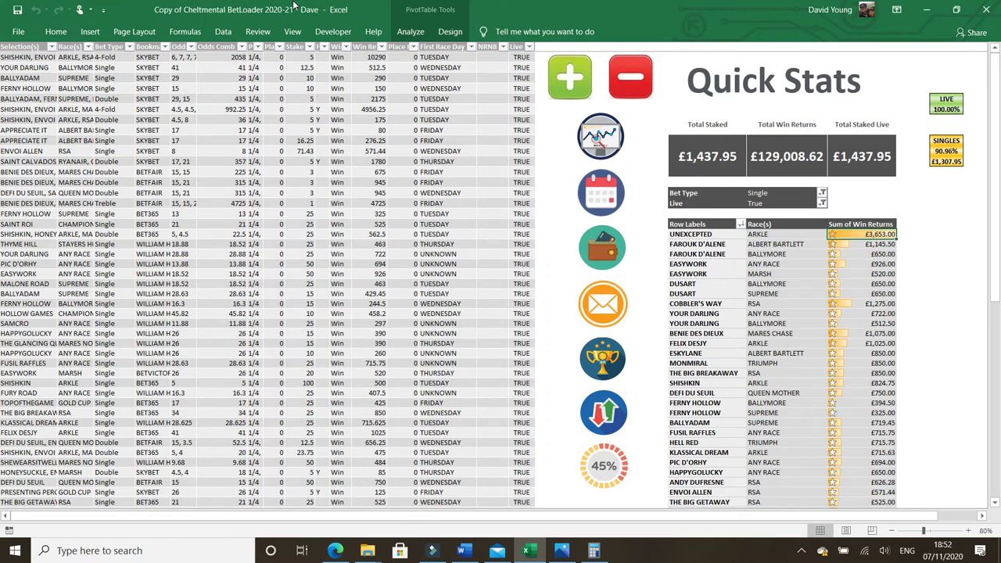
Open the Race Value Calculator and choose ARKLE as the race
{"action": "left_click", "coordinate": [612, 473]}
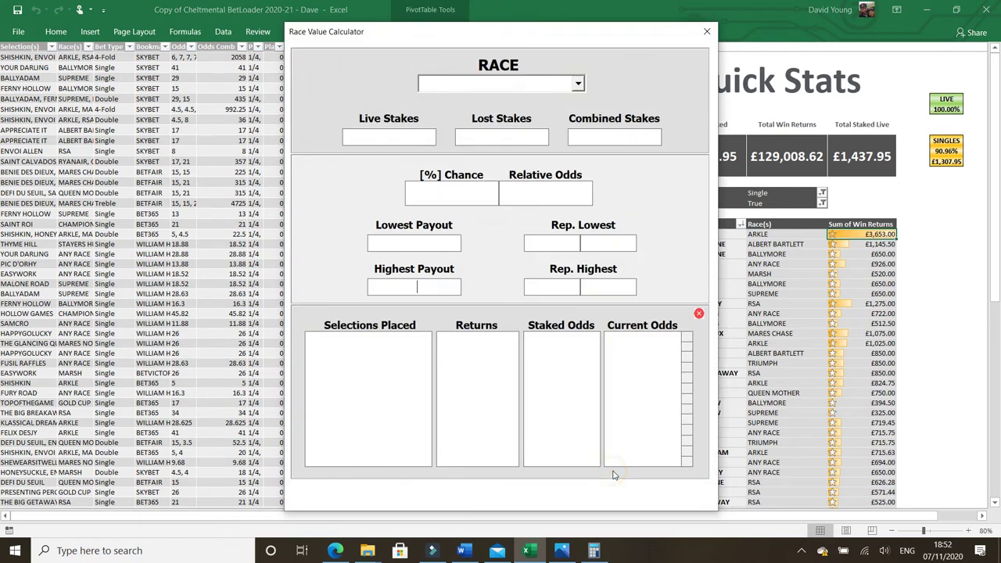
{"action": "left_click", "coordinate": [577, 84]}
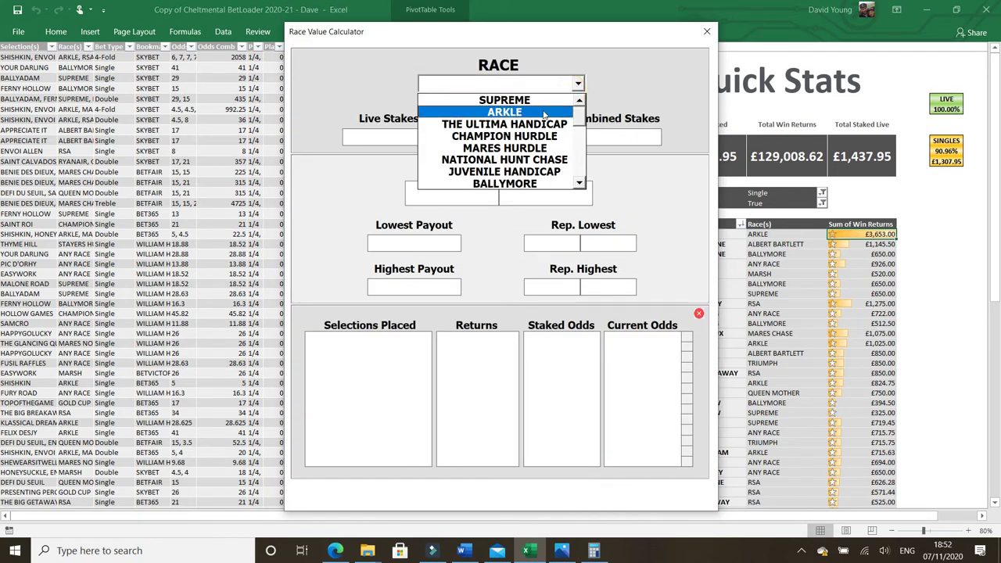
{"action": "left_click", "coordinate": [544, 112]}
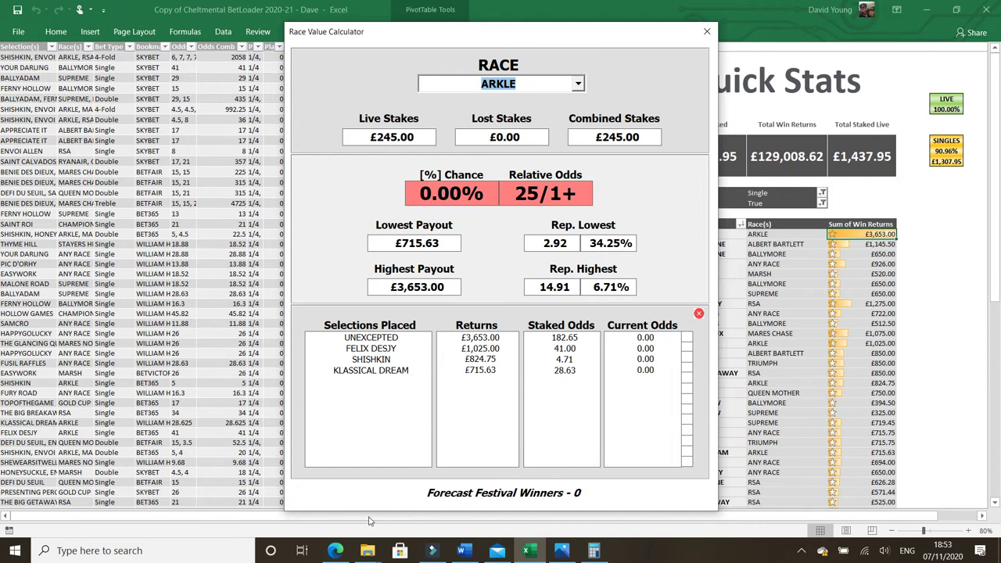
Switch to oddschecker in Edge, look through all bookmakers' odds for the Arkle Chase, and return to the Excel workbook
{"action": "left_click", "coordinate": [341, 549]}
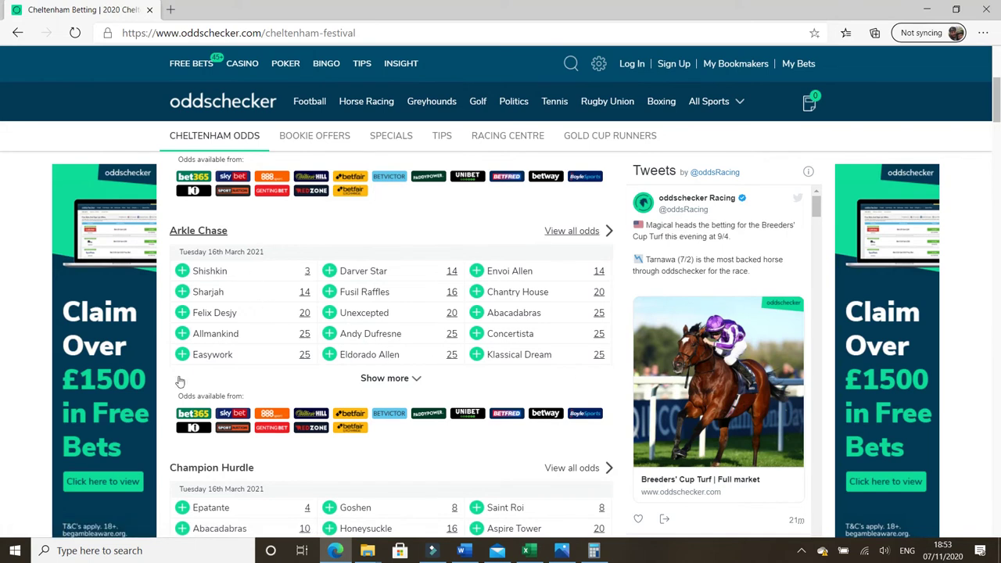
{"action": "left_click", "coordinate": [591, 236]}
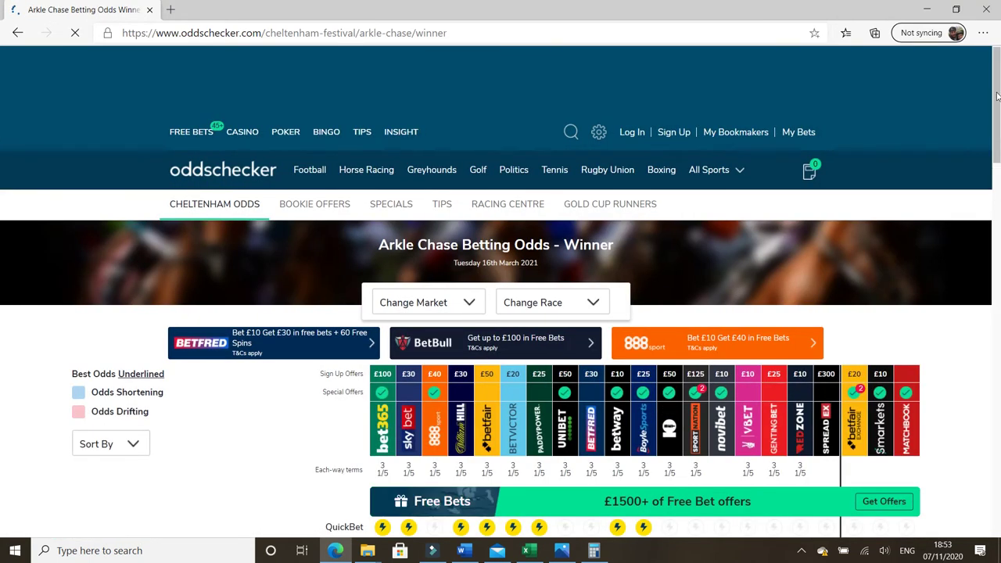
{"action": "scroll", "coordinate": [998, 142], "scroll_direction": "down", "scroll_amount": 4}
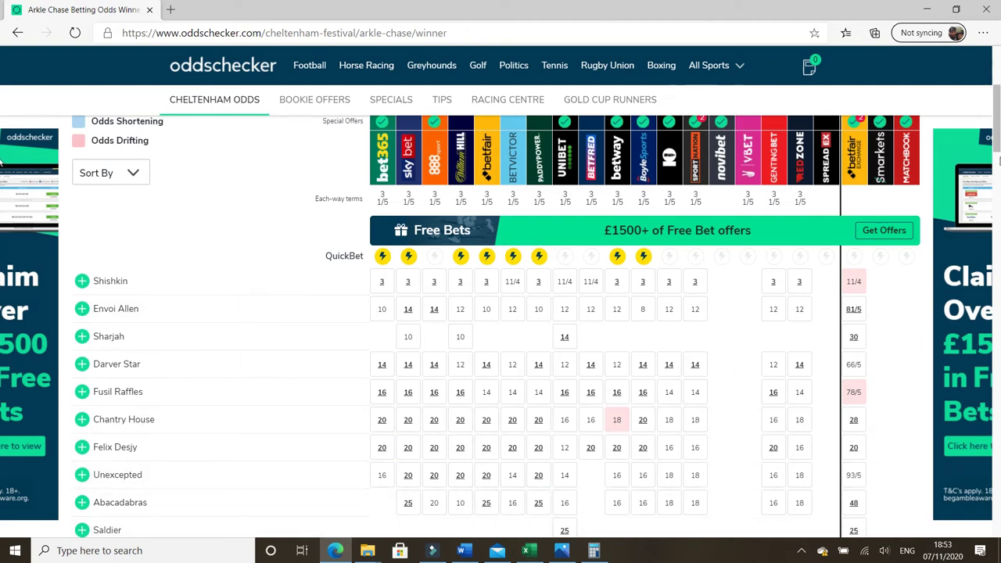
{"action": "scroll", "coordinate": [503, 422], "scroll_direction": "down", "scroll_amount": 3}
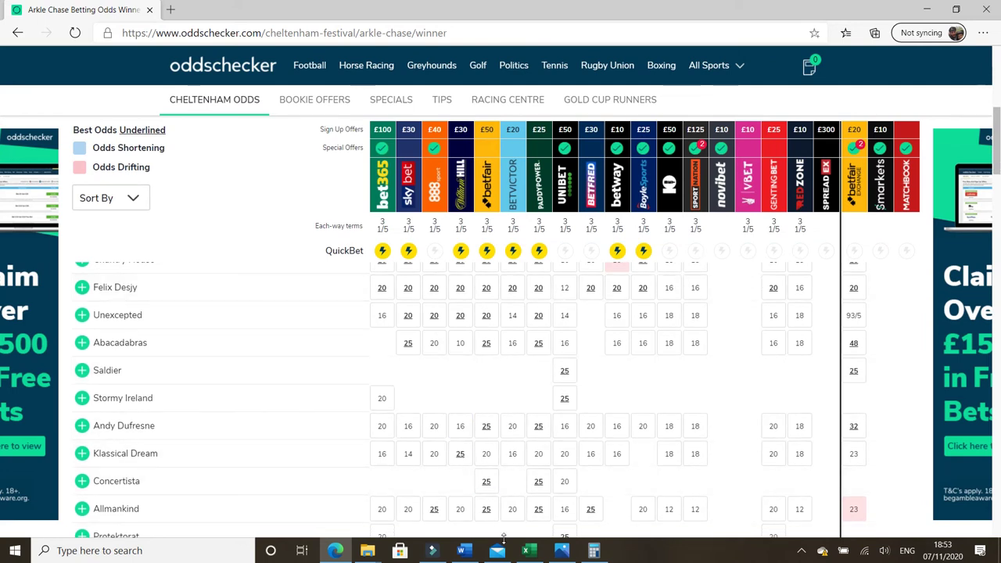
{"action": "left_click", "coordinate": [527, 550]}
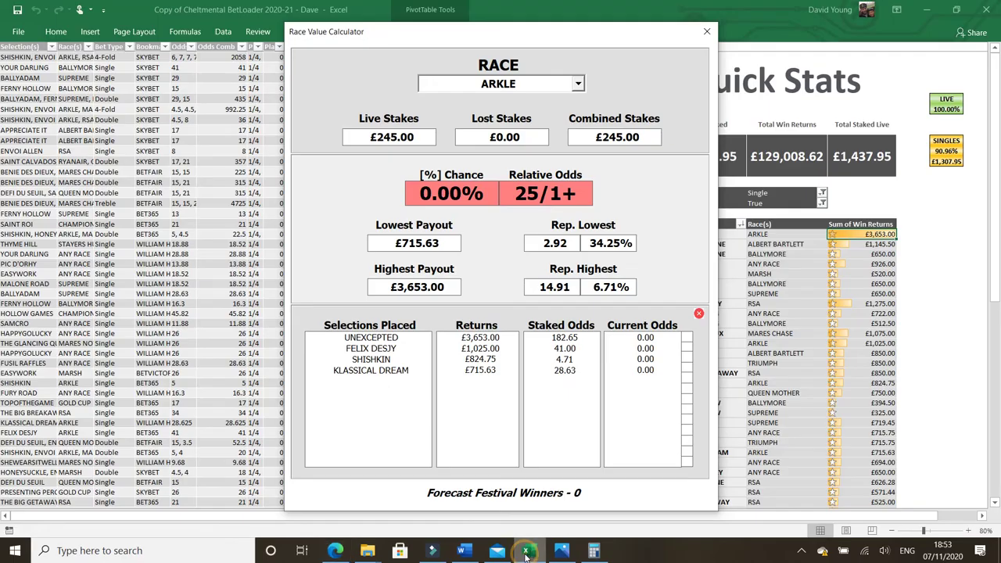
Enter current decimal odds of 28.63 for KLASSICAL DREAM and 4 for SHISHKIN in the Race Value Calculator
{"action": "double_click", "coordinate": [403, 373]}
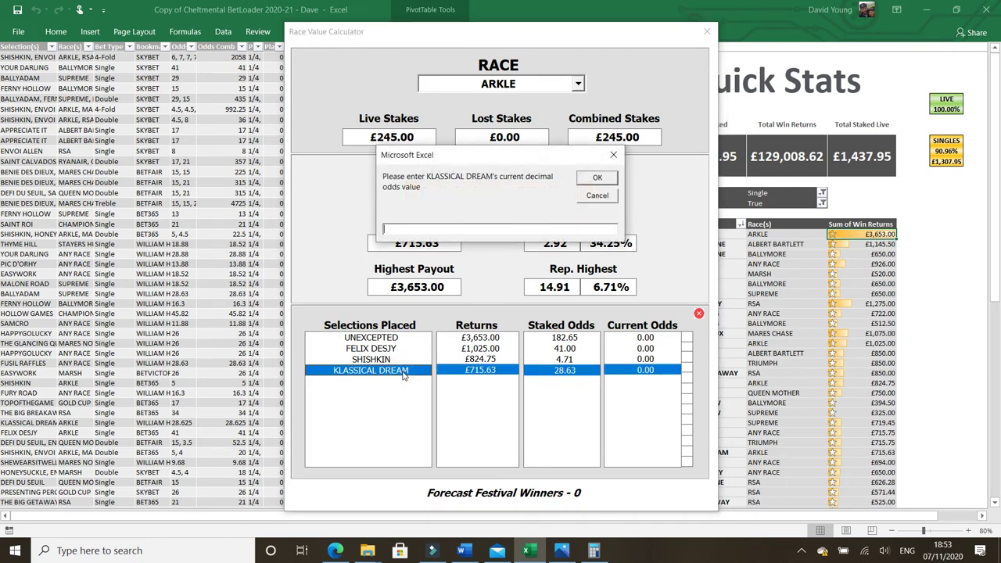
{"action": "type", "text": "28.63"}
{"action": "left_click", "coordinate": [597, 179]}
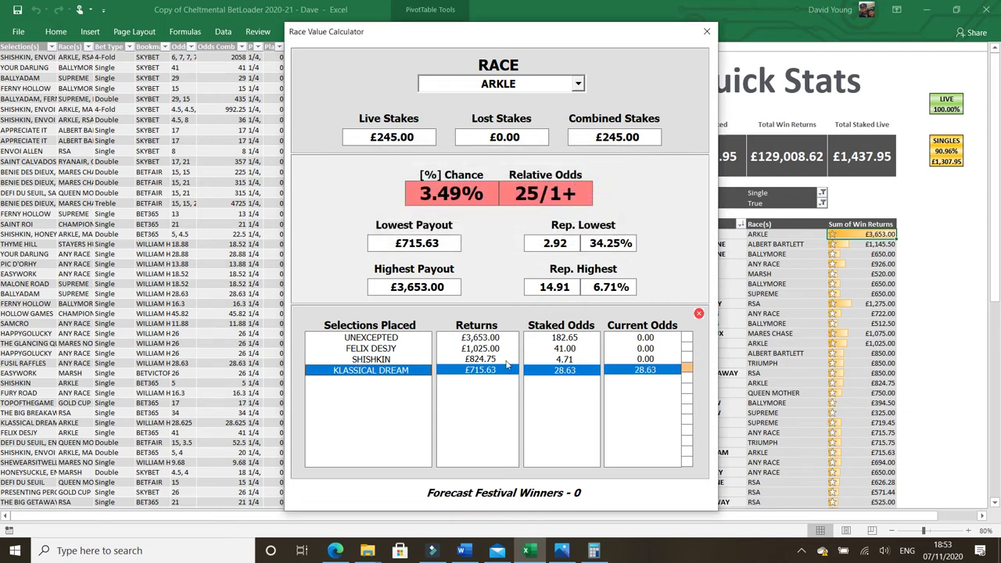
{"action": "left_click", "coordinate": [372, 361]}
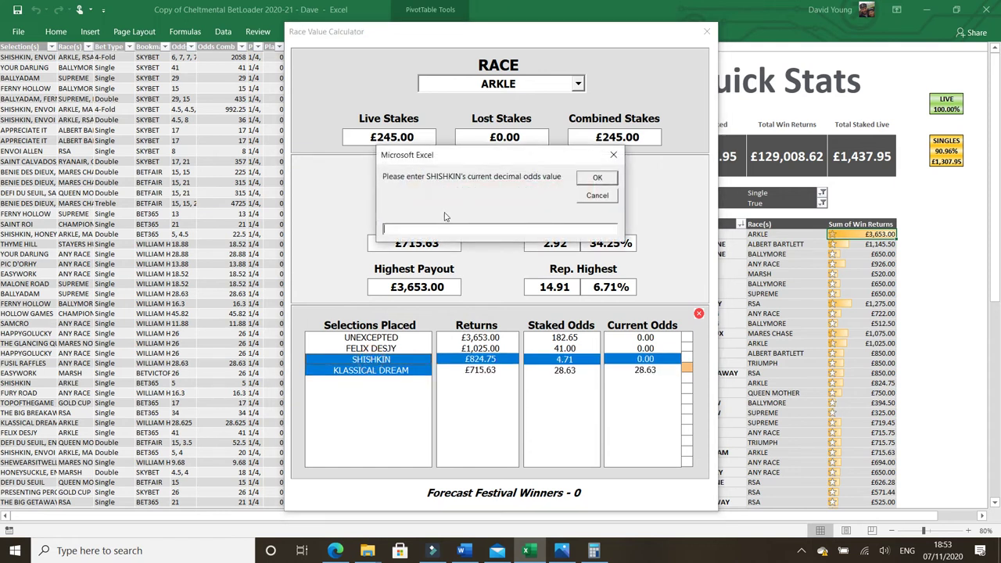
{"action": "type", "text": "4"}
{"action": "left_click", "coordinate": [597, 178]}
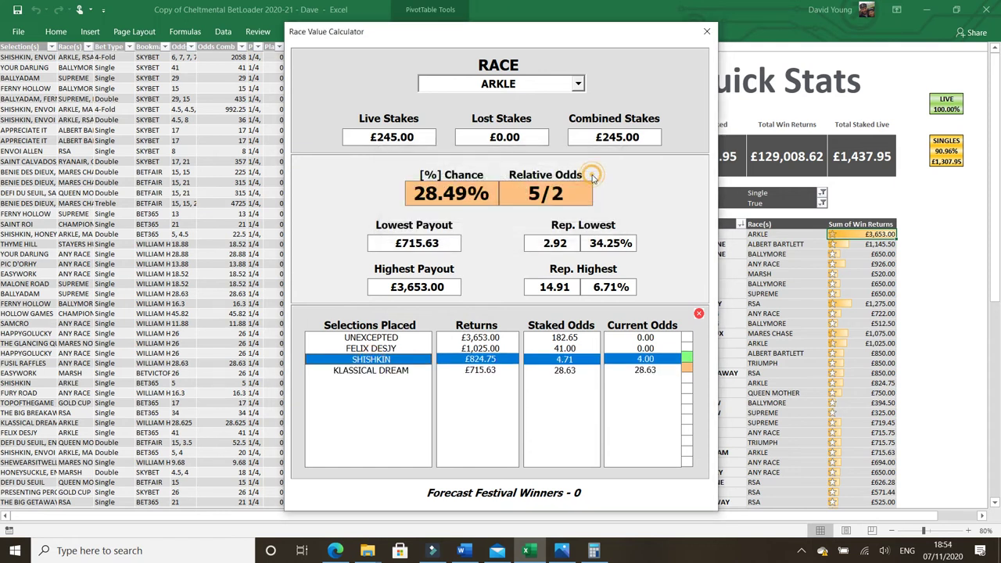
Enter current decimal odds of 21 for both FELIX DESJY and UNEXCEPTED
{"action": "left_click", "coordinate": [380, 349]}
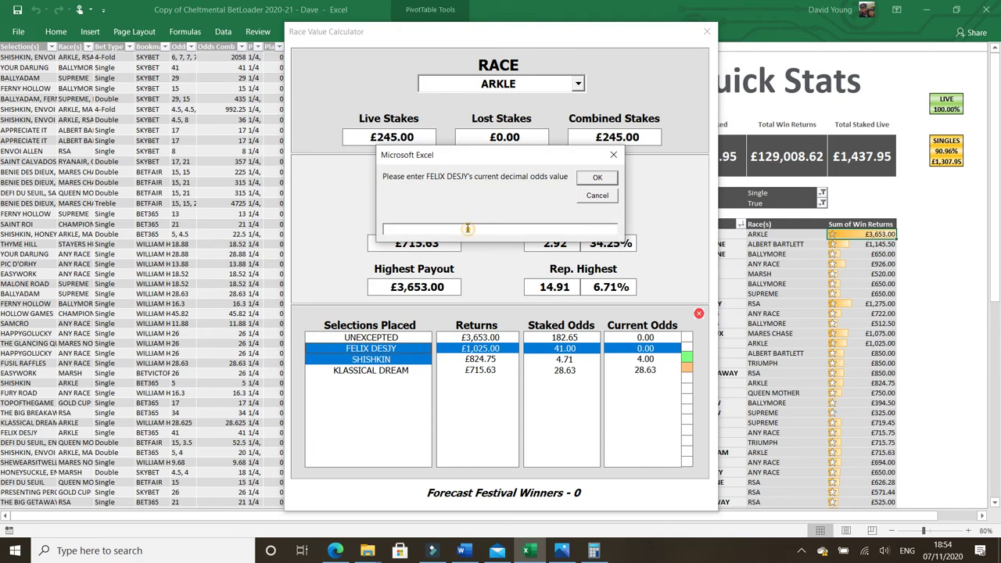
{"action": "type", "text": "4.5"}
{"action": "left_click", "coordinate": [598, 178]}
{"action": "left_click", "coordinate": [387, 338]}
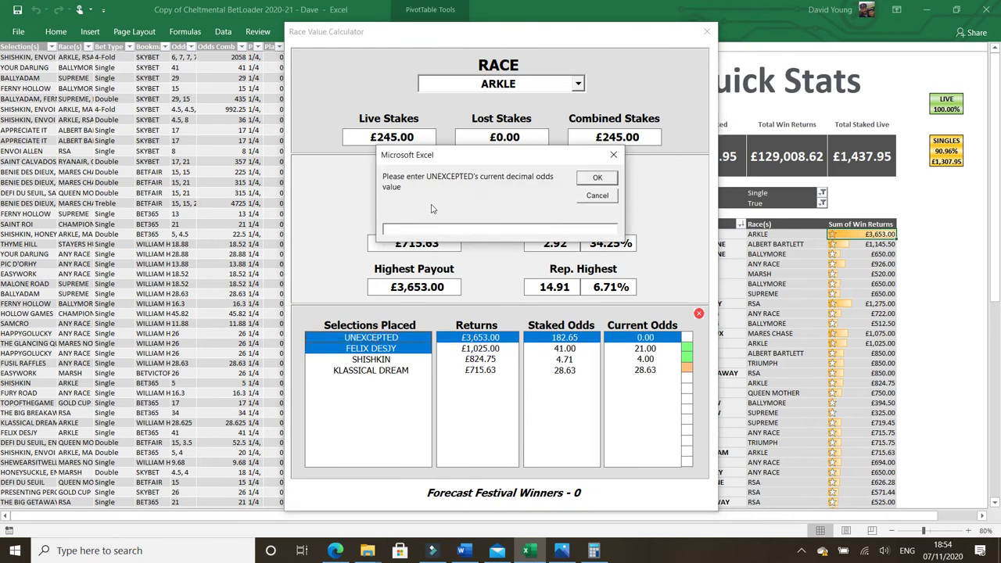
{"action": "type", "text": "21"}
{"action": "left_click", "coordinate": [594, 180]}
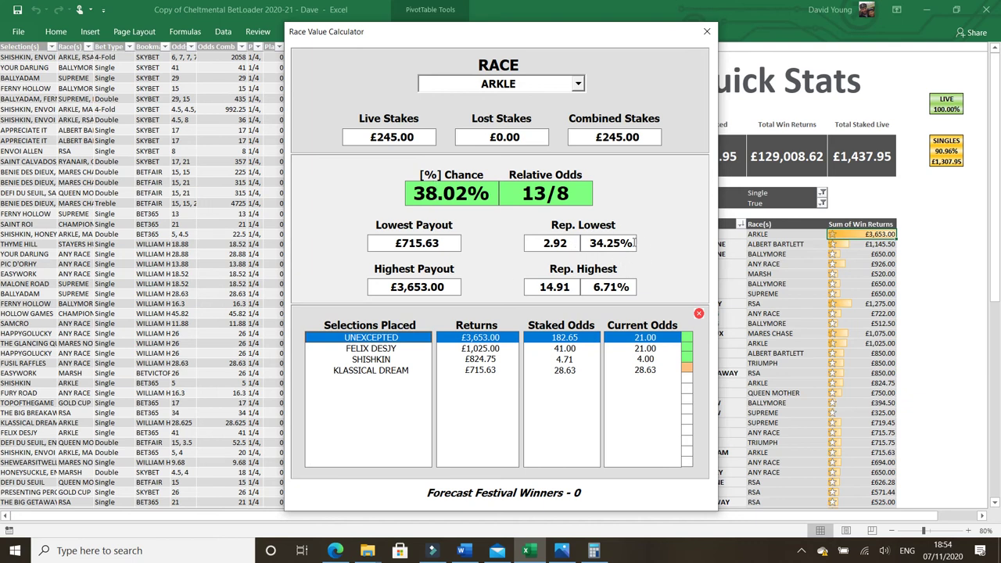
Highlight the Rep. Lowest percentage in the calculator, and switch to the Cheltmental contact image in Photos
{"action": "left_click_drag", "start_coordinate": [634, 243], "coordinate": [590, 244]}
{"action": "left_click", "coordinate": [628, 237]}
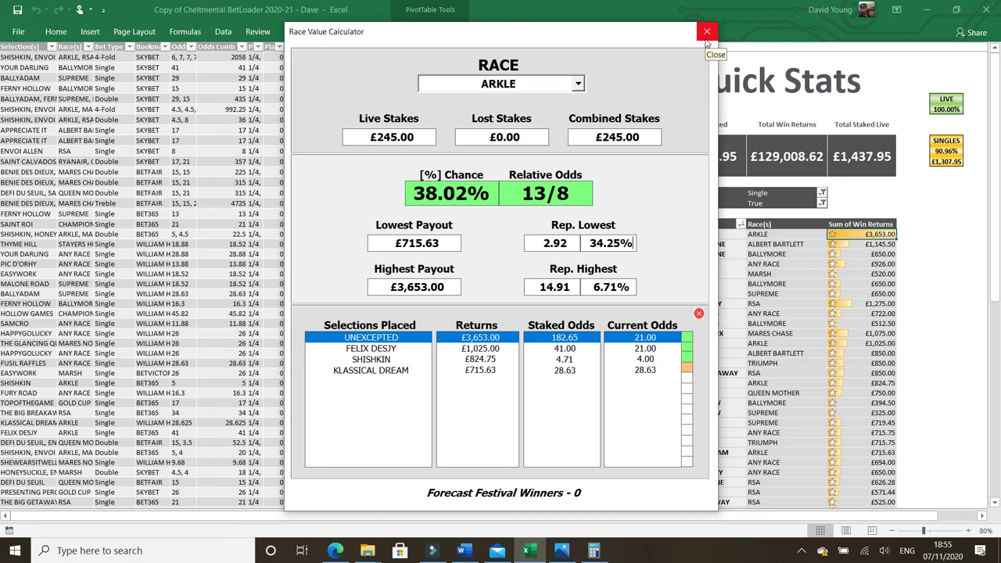
{"action": "left_click", "coordinate": [562, 550]}
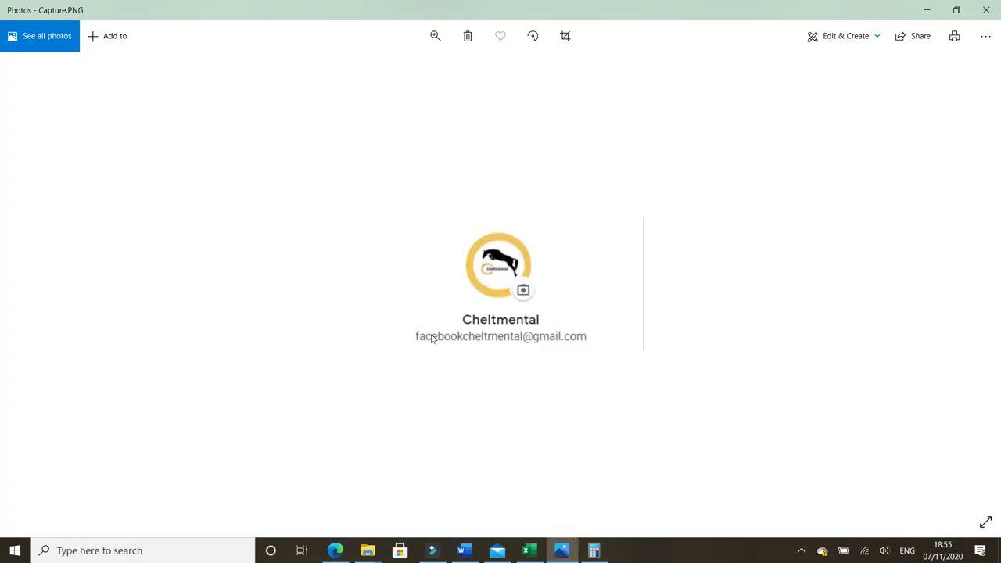